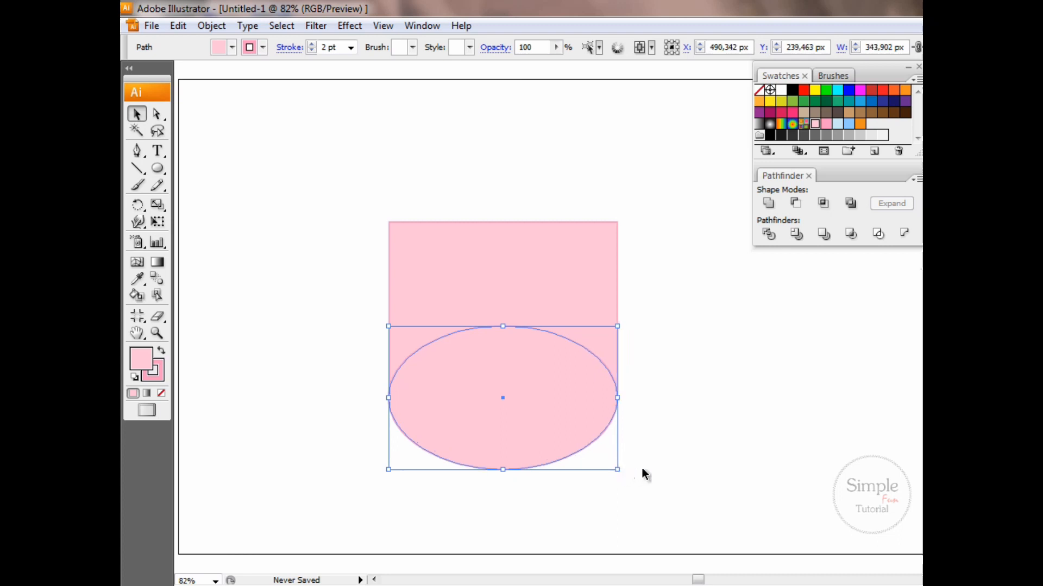
Unite the square and the overlapping ellipse into one body shape and expand the result
click(353, 205)
drag(587, 385, 593, 413)
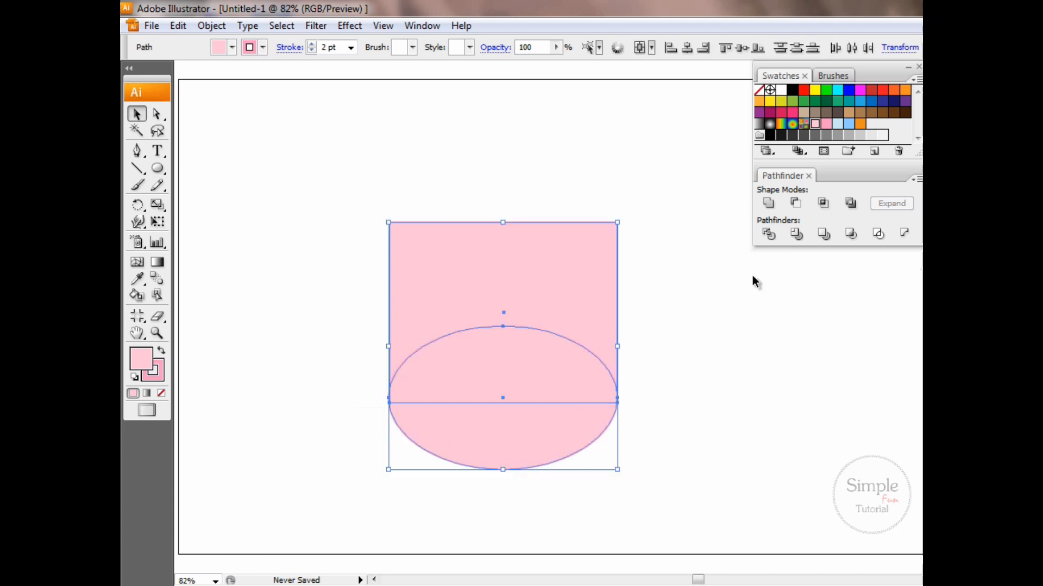
click(769, 205)
click(904, 208)
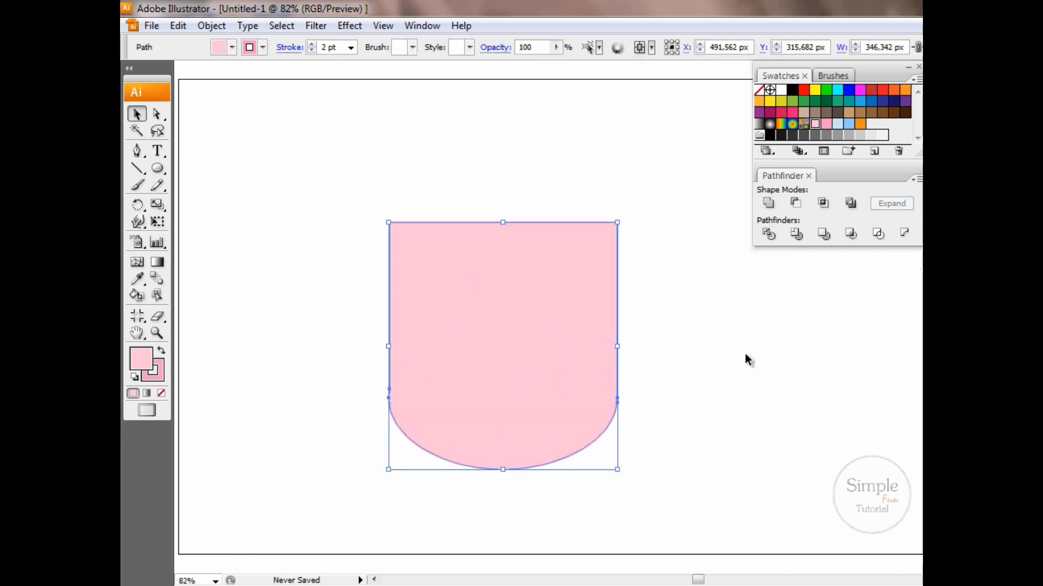
Move the body's two upper corner anchor points inward and down to taper its top
click(158, 114)
drag(390, 223, 419, 283)
drag(616, 222, 576, 281)
click(666, 331)
Draw a wide ellipse over the body's tapered top as the head and stretch it taller
click(157, 169)
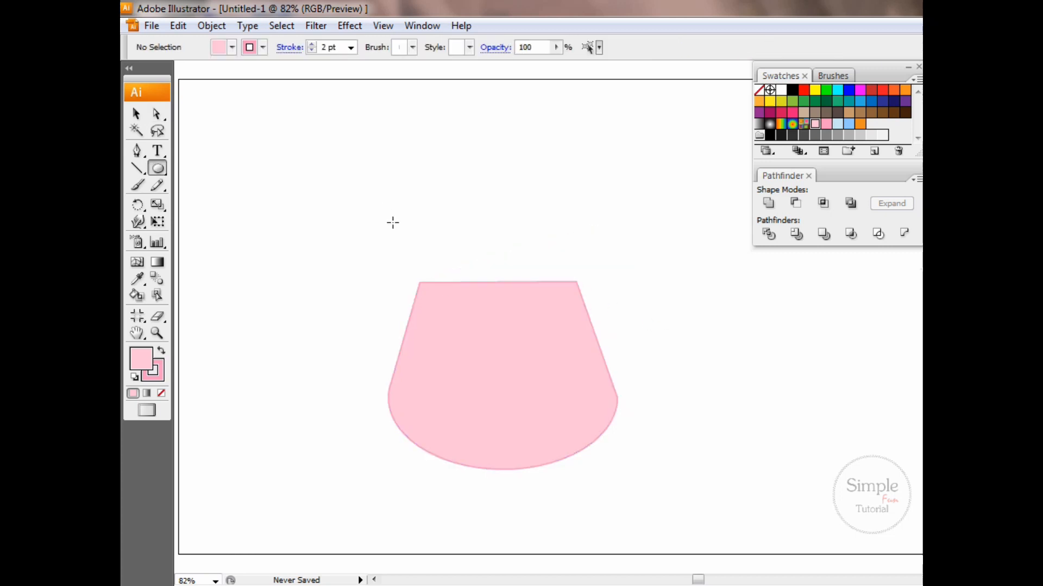
drag(392, 223, 608, 363)
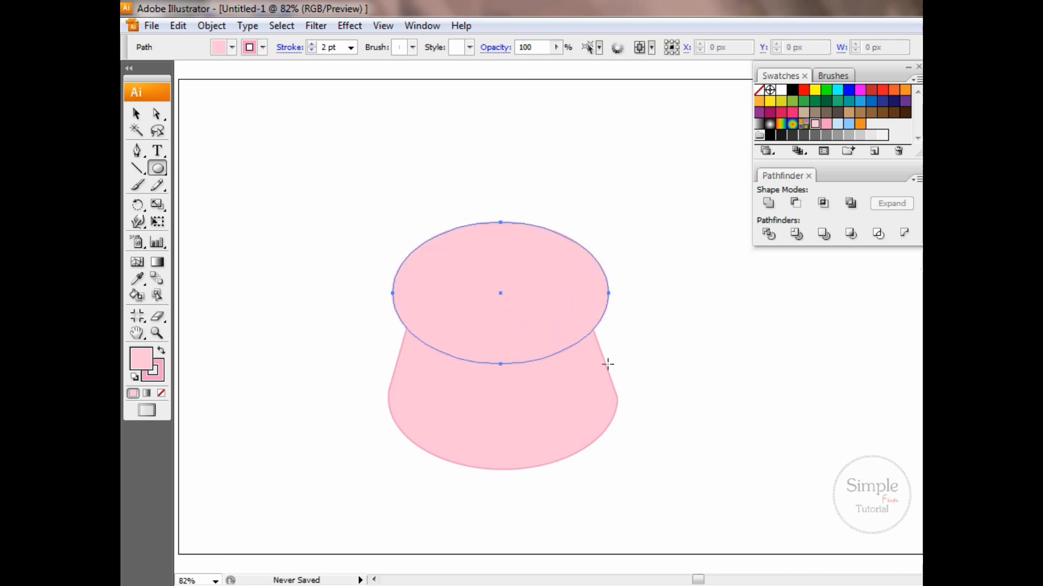
key(v)
drag(501, 222, 492, 201)
drag(502, 275, 499, 255)
click(645, 340)
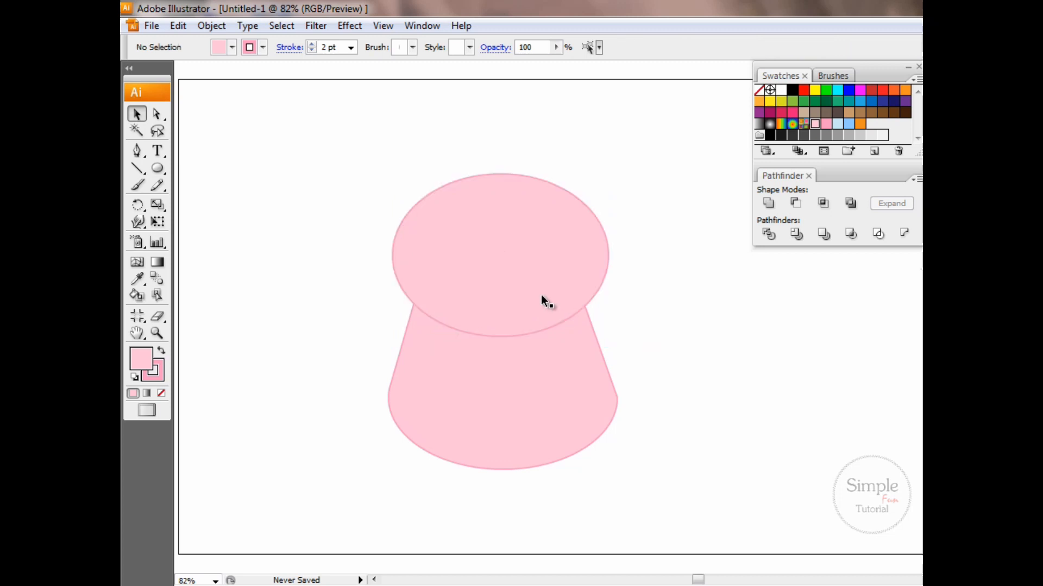
Lower the head slightly, unite it with the body as one expanded shape, and reduce the combined shape's height a little
drag(541, 298, 545, 309)
click(624, 338)
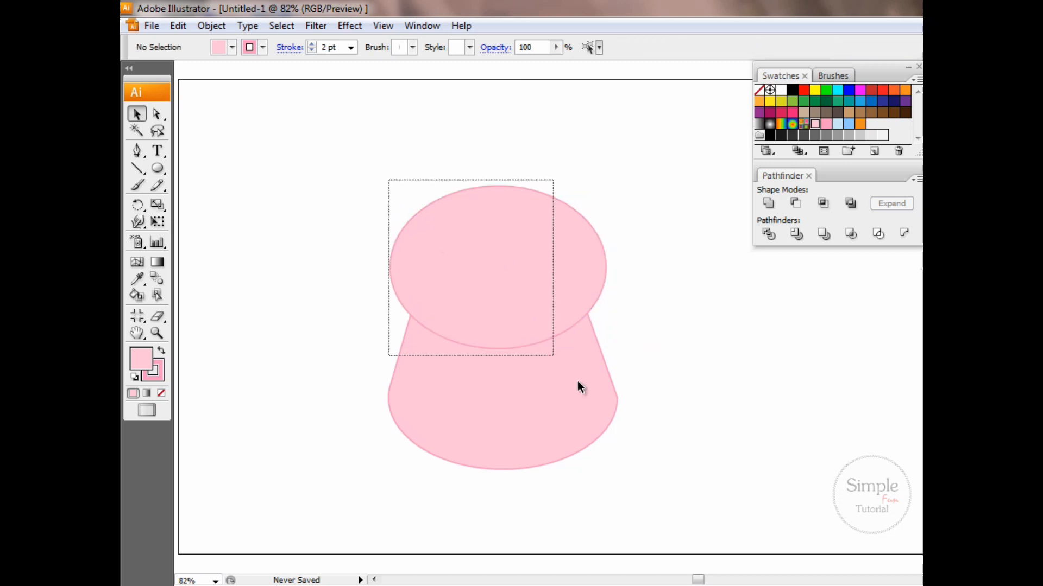
drag(578, 387, 578, 387)
click(768, 203)
click(891, 203)
click(633, 431)
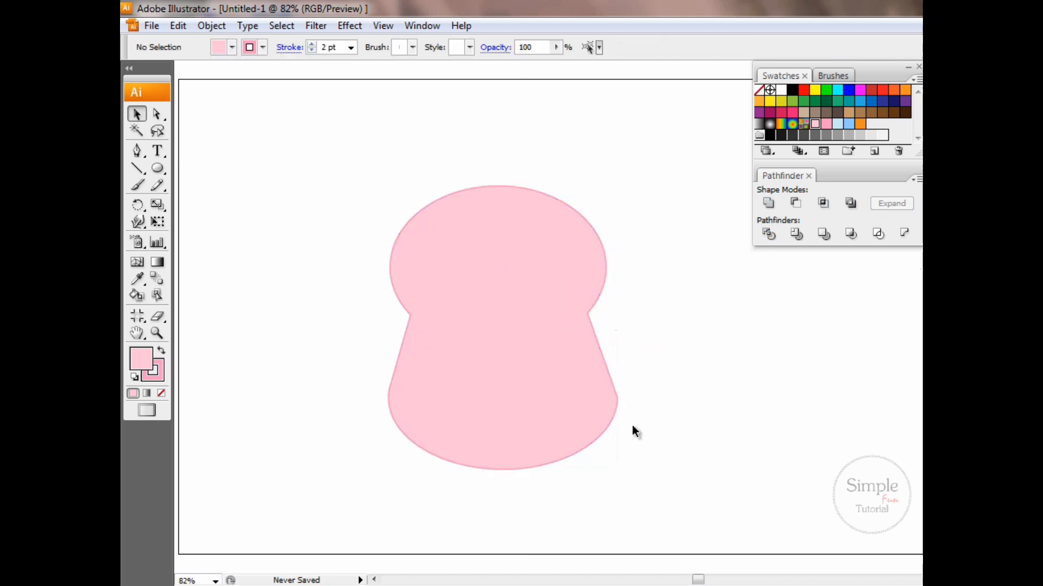
click(530, 367)
drag(503, 186, 510, 195)
Create a three-sided polygon with a 50 px radius on the head
click(172, 180)
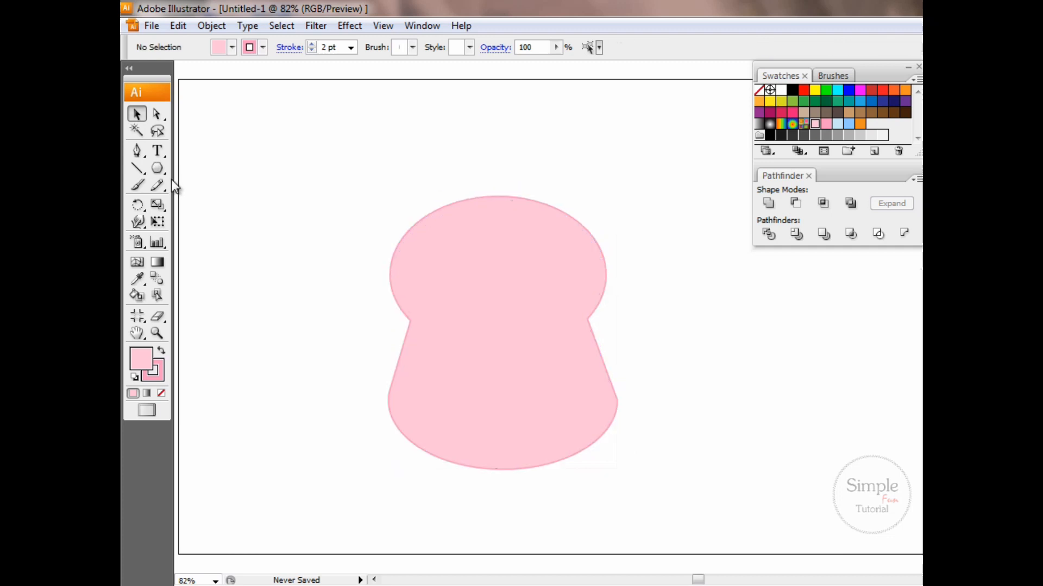
click(477, 274)
key(Tab)
text(3)
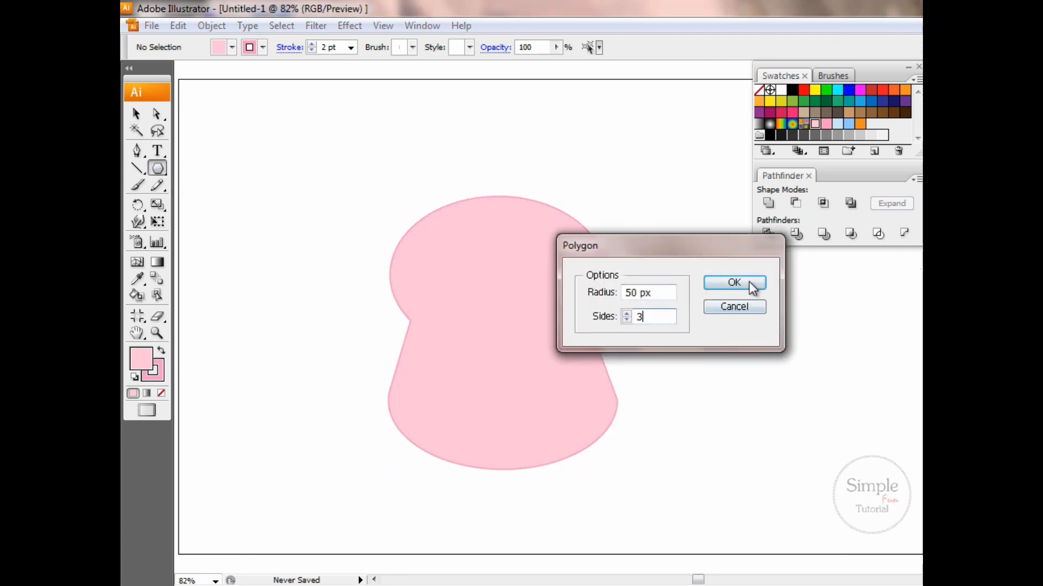
click(746, 282)
Rotate and place the triangle as an ear on the head's upper left edge and curve its outer tip
key(v)
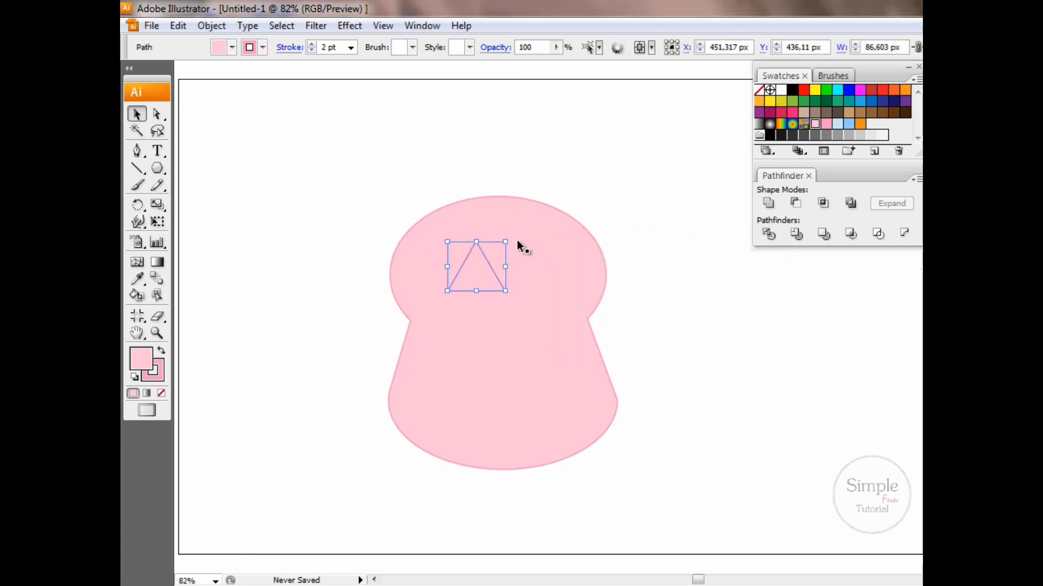
drag(508, 232, 419, 209)
click(304, 179)
drag(140, 157, 179, 202)
click(405, 191)
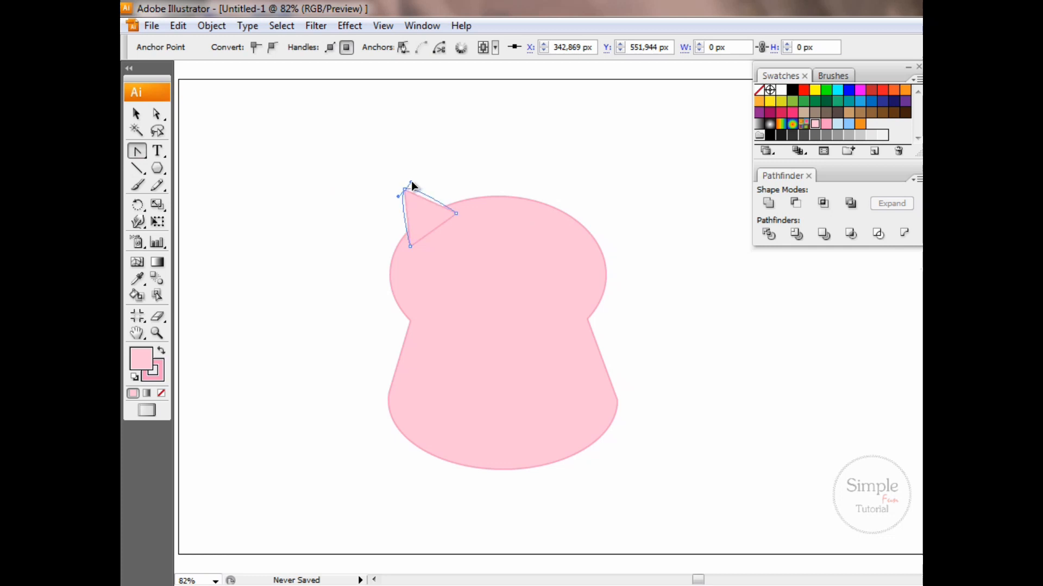
Reflect a copy of the ear across the vertical axis and place it on the head's upper right edge
key(v)
click(408, 200)
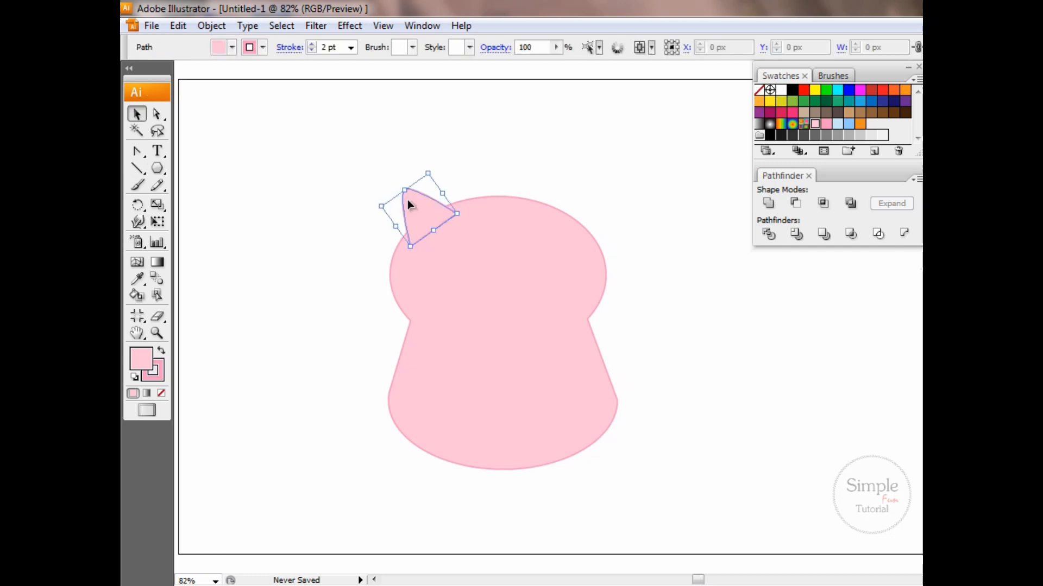
right_click(408, 201)
mouse_move(454, 373)
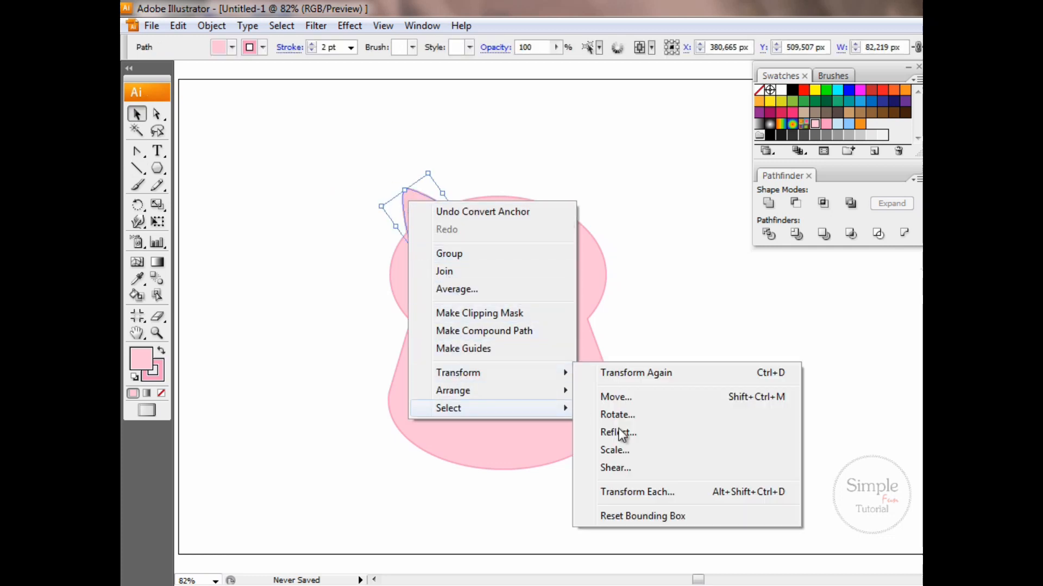
click(624, 434)
click(749, 309)
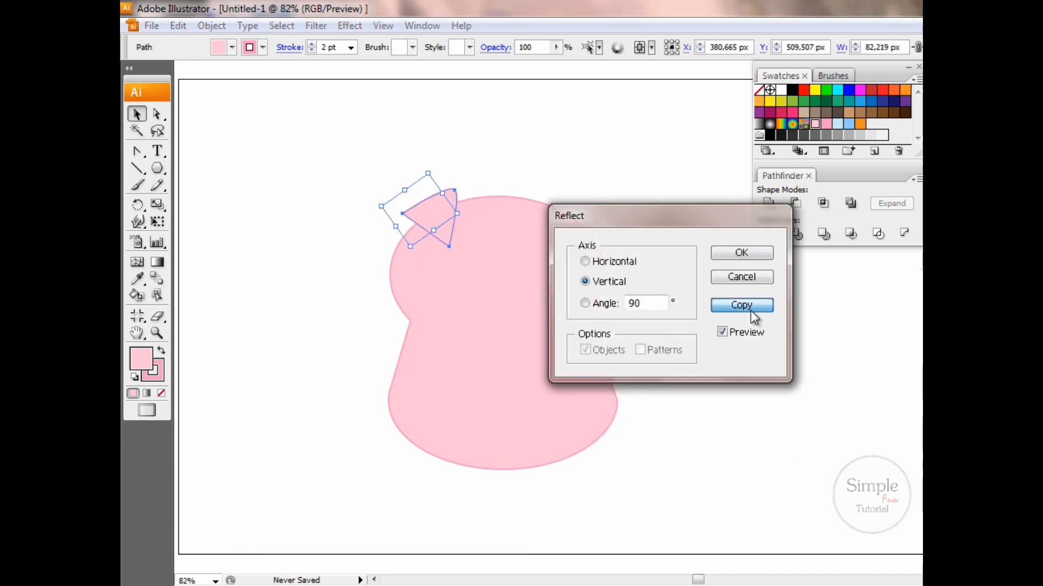
drag(449, 224, 590, 237)
click(646, 261)
Unite both ears with the body, expand the result, and shorten the owl shape slightly from its lower edge
key(ctrl+a)
click(768, 203)
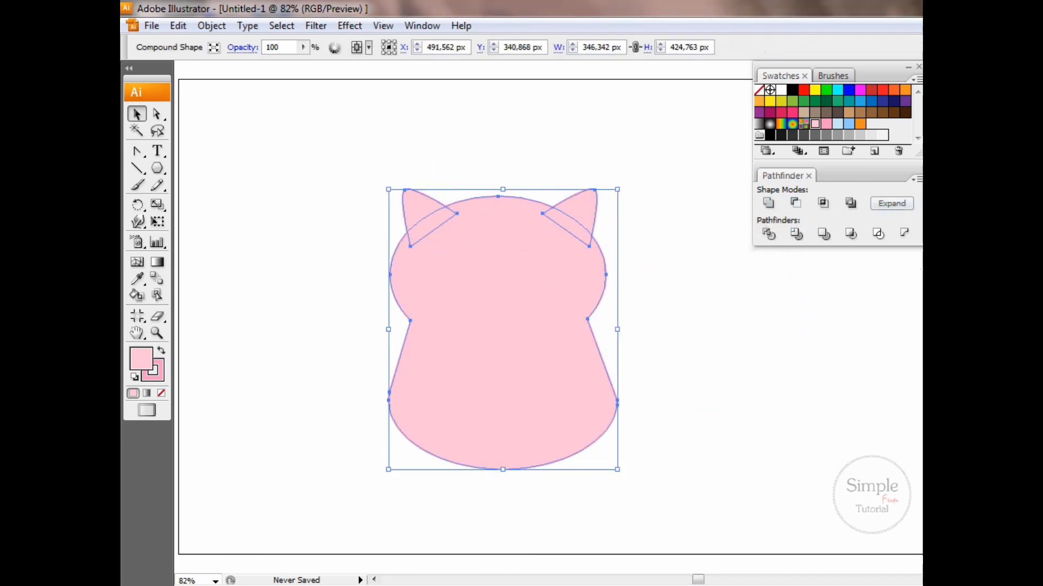
click(901, 205)
drag(503, 470, 503, 455)
click(623, 440)
Draw a white circle without stroke as the left eye and duplicate it slightly overlapping as the right eye
key(l)
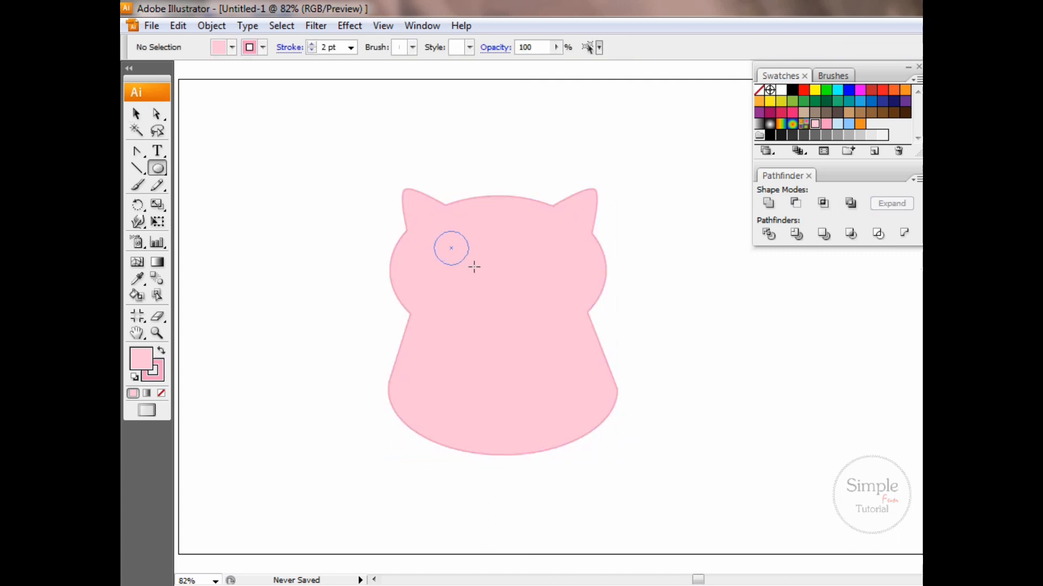
mouse_move(474, 267)
mouse_down()
mouse_move(508, 298)
mouse_move(479, 269)
mouse_move(550, 286)
mouse_up()
click(781, 91)
click(158, 376)
click(162, 394)
key(v)
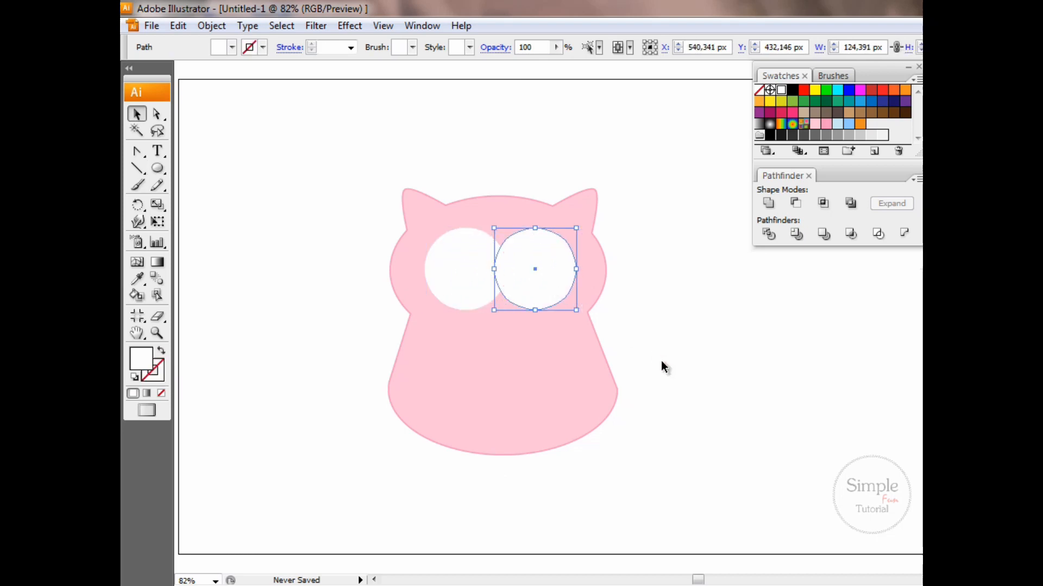
click(661, 360)
Unite the two white eye circles into one expanded shape
click(482, 267)
shift+click(533, 267)
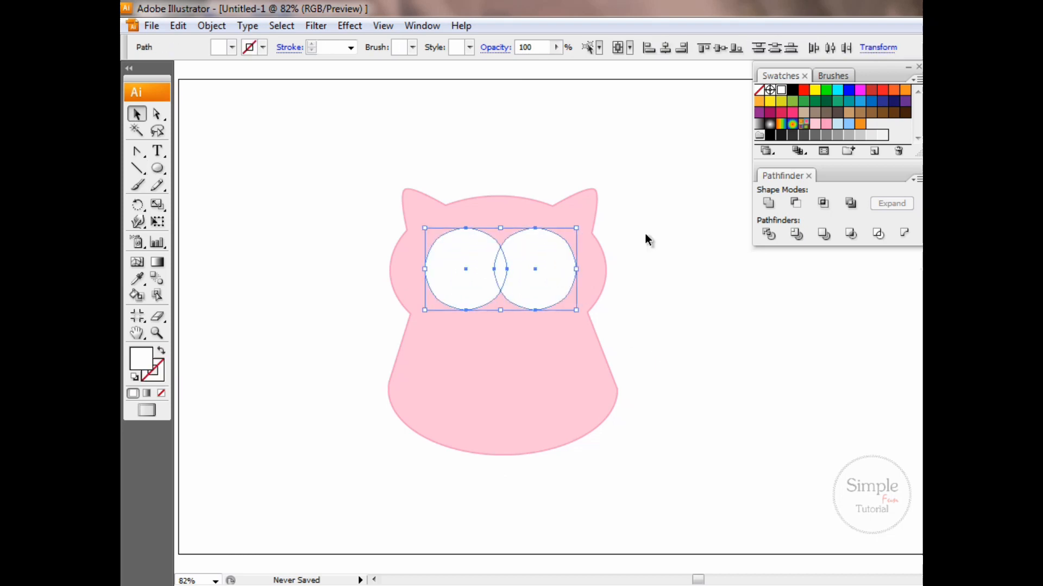
click(769, 204)
click(908, 208)
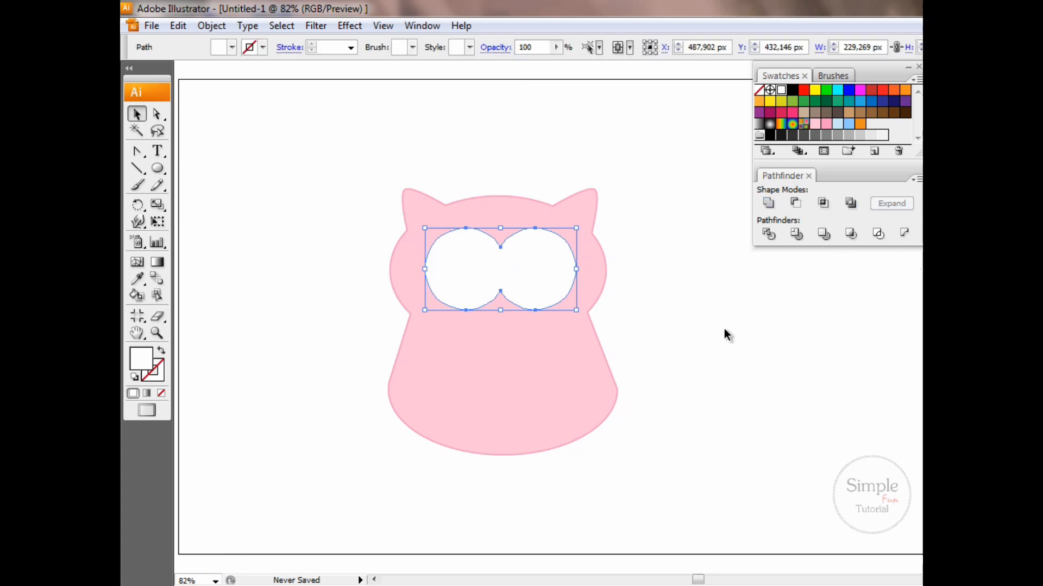
click(722, 348)
Draw a circle about 79 px wide inside the left eye and fill it light blue (R=201 G=233 B=244)
key(l)
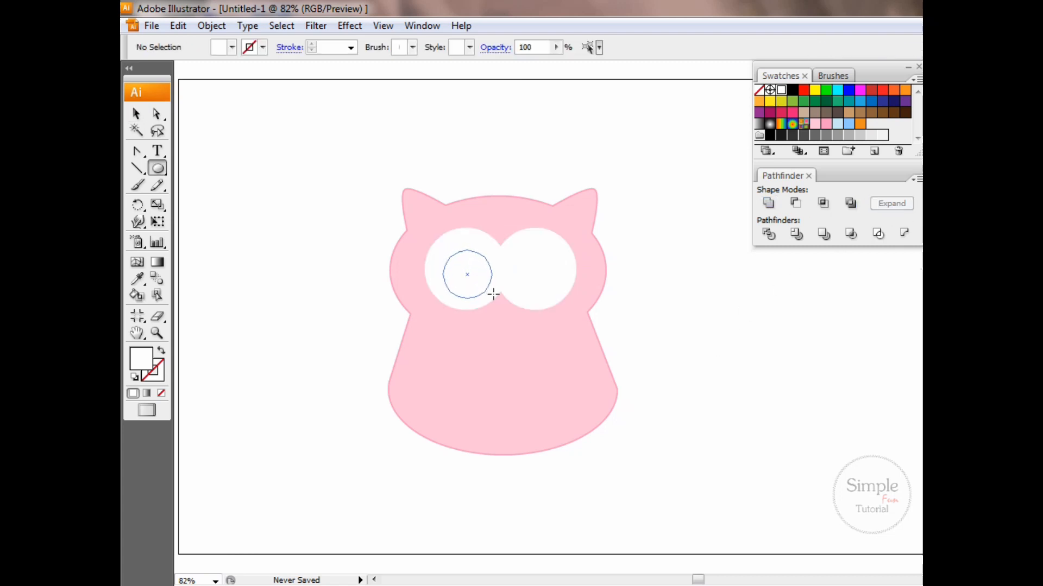
drag(493, 294, 496, 303)
key(v)
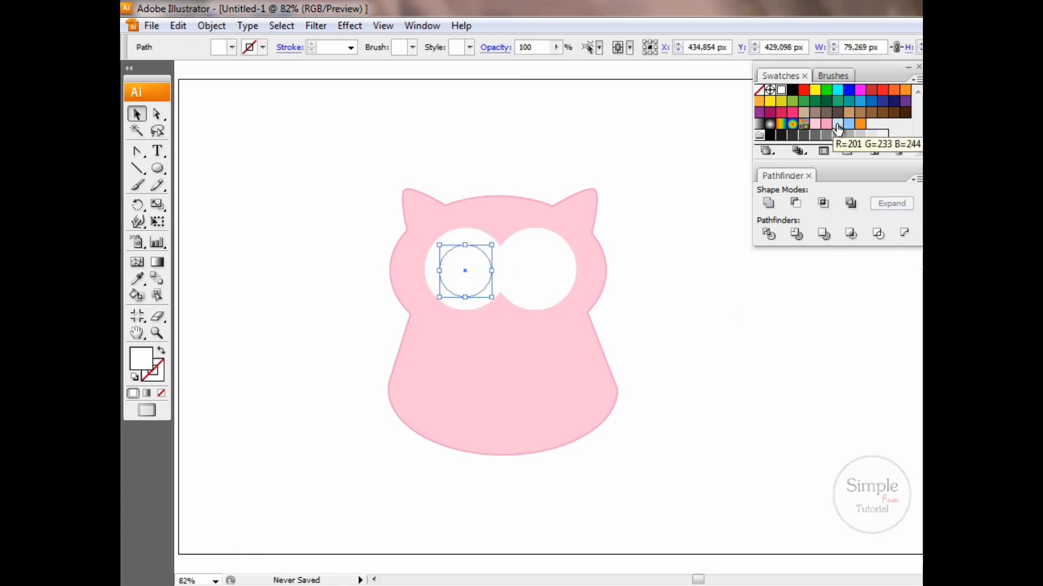
click(837, 123)
click(225, 263)
Draw a thin horizontal black-filled ellipse about 213 px wide beside the owl
key(l)
drag(302, 283, 368, 274)
key(shift+x)
Apply an Arc warp with a 68% horizontal bend to the black ellipse and expand its appearance
click(350, 26)
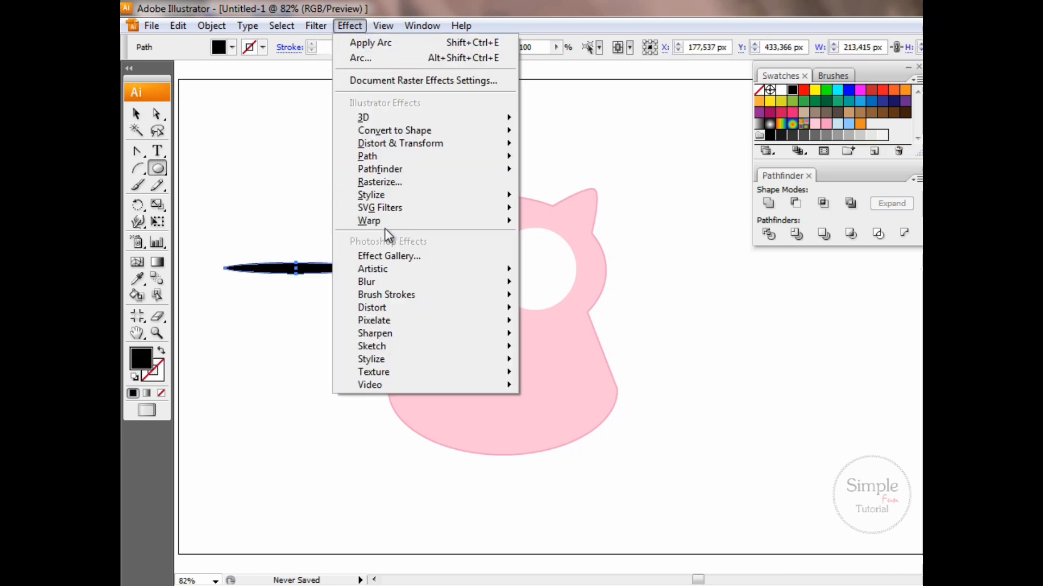
mouse_move(382, 222)
click(575, 224)
click(657, 156)
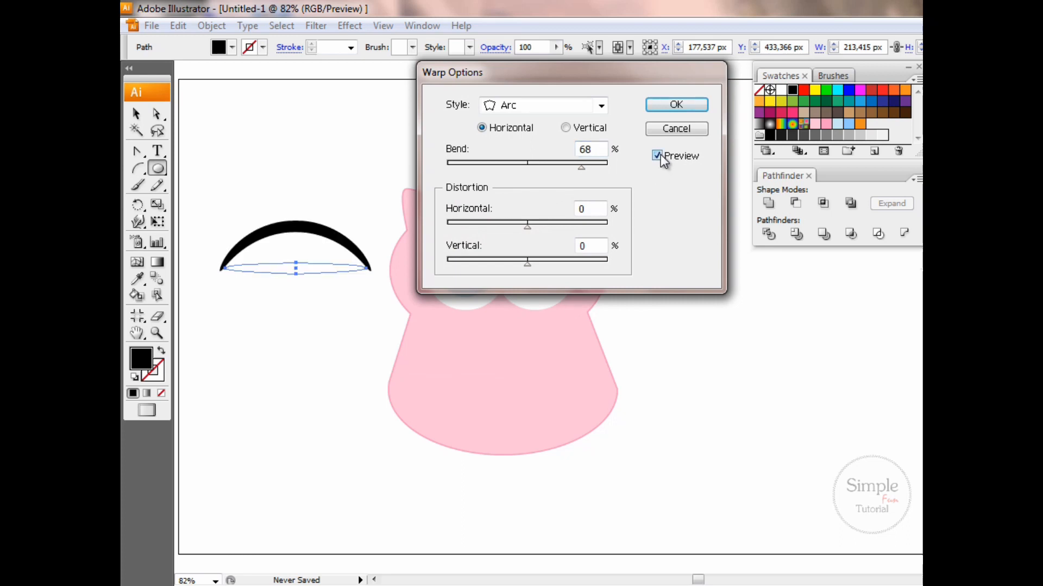
click(676, 104)
click(210, 25)
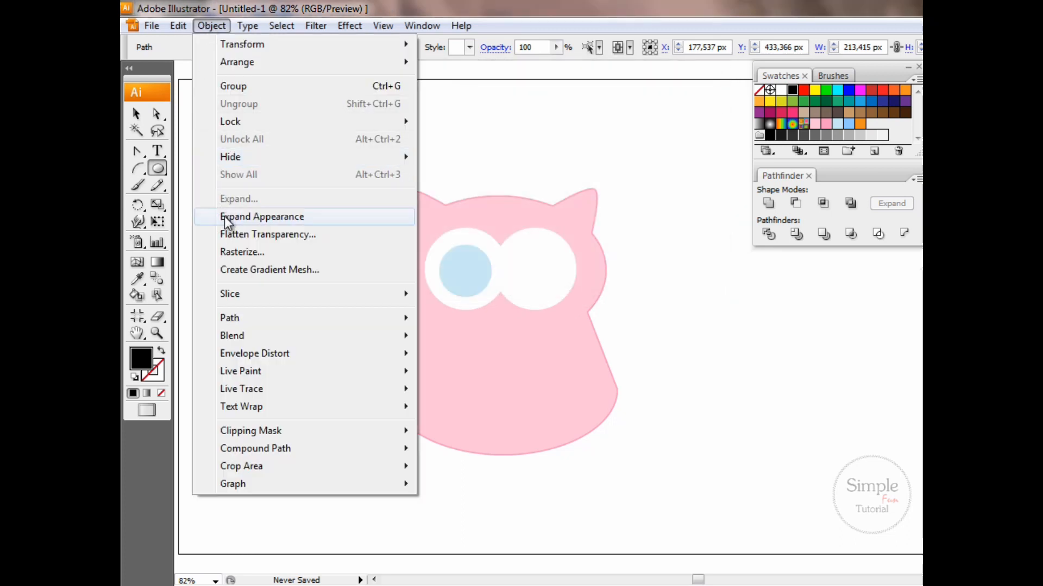
click(262, 217)
Scale the black arch down to about 156 px wide and move it lower beside the owl
click(136, 114)
drag(369, 271, 323, 266)
click(308, 325)
drag(288, 231, 305, 276)
Draw a curved line with the Arc tool above the arch and set its black stroke to 4 pt
click(138, 169)
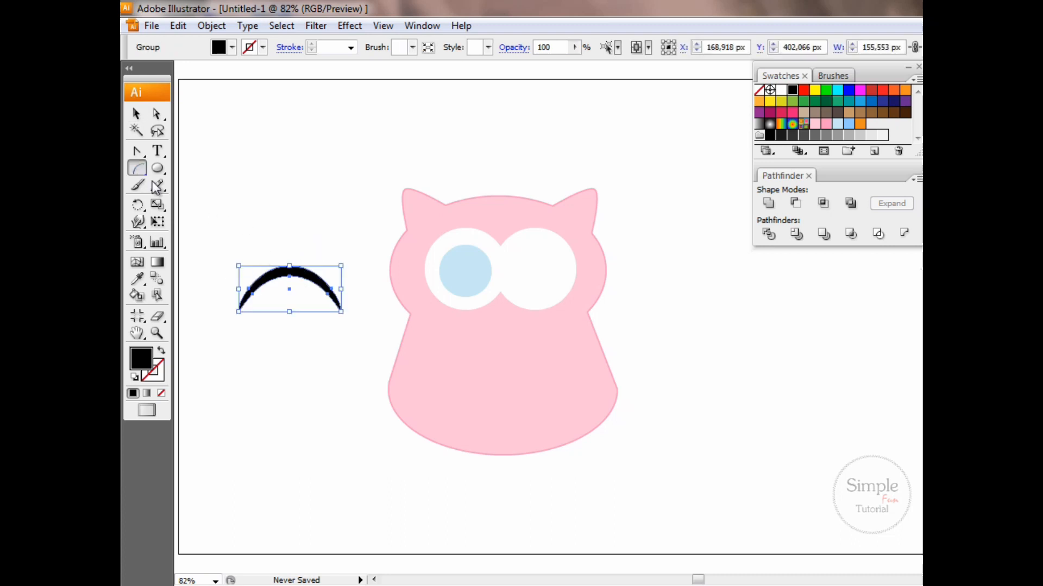
drag(270, 214, 299, 216)
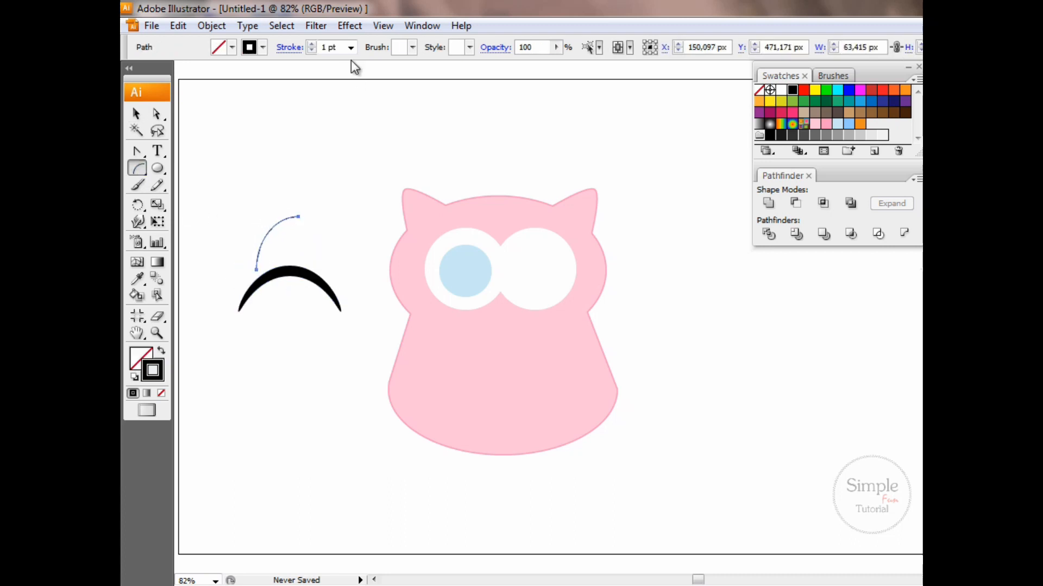
click(351, 47)
click(317, 129)
Flip and shrink the curved line into an eyelash and place two such lashes on the arch's left side
key(v)
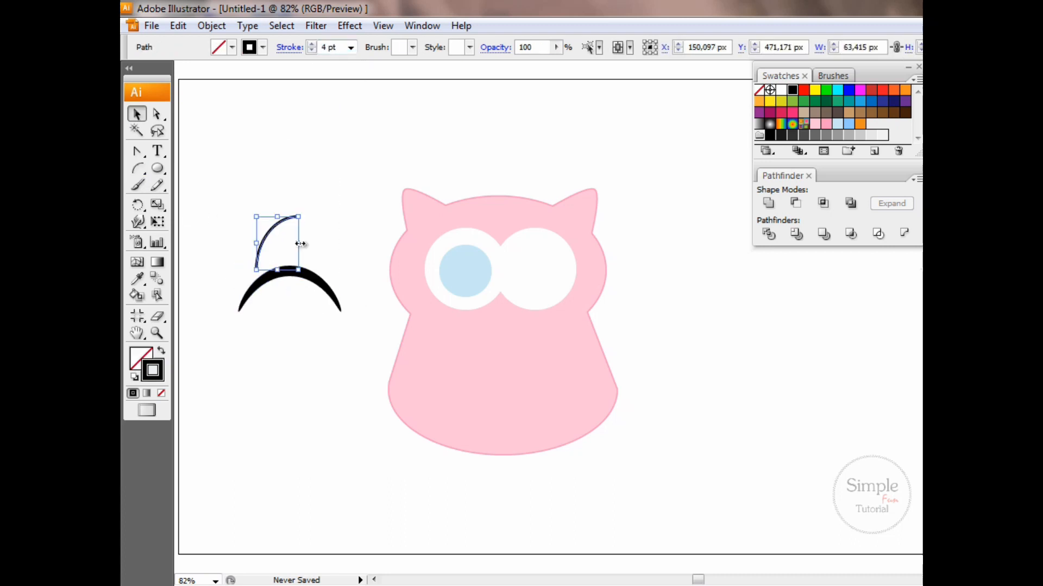
drag(296, 242, 231, 228)
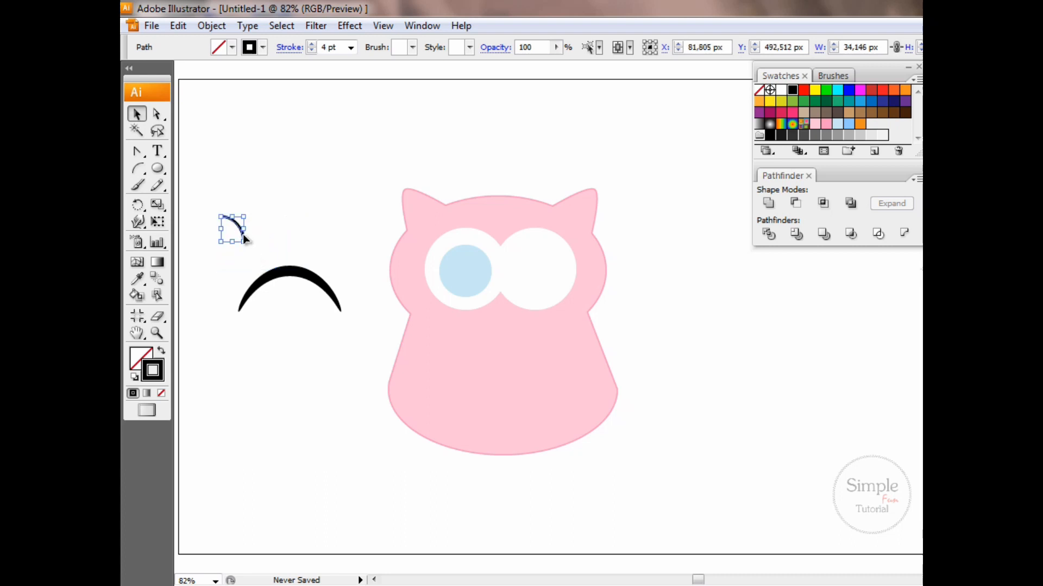
click(259, 260)
drag(259, 269, 272, 261)
Group the arch with its lashes, scale the group down, and place it over the left eye's light blue circle
click(220, 219)
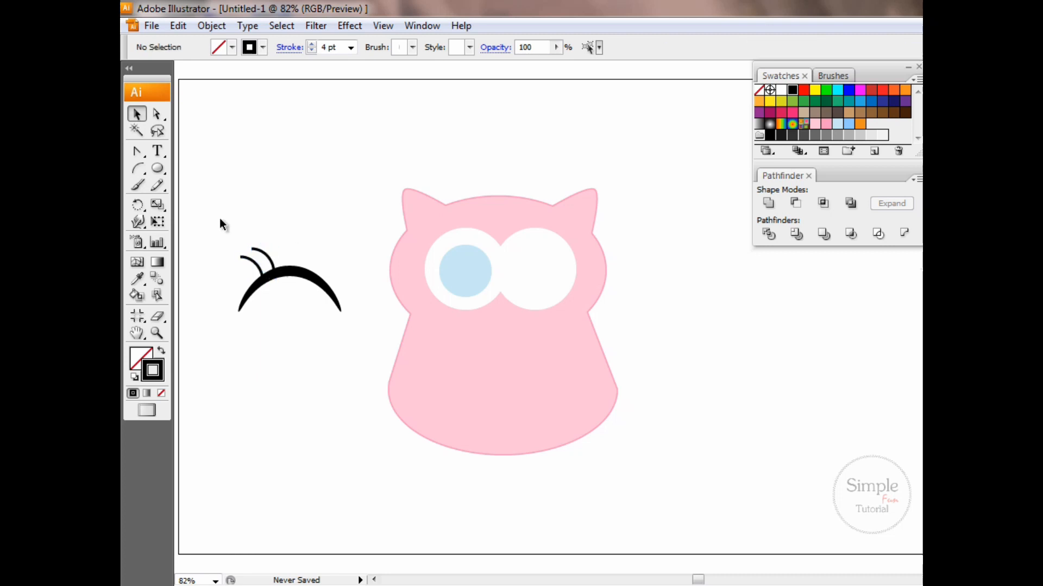
drag(314, 322, 309, 291)
right_click(276, 276)
click(316, 329)
click(296, 279)
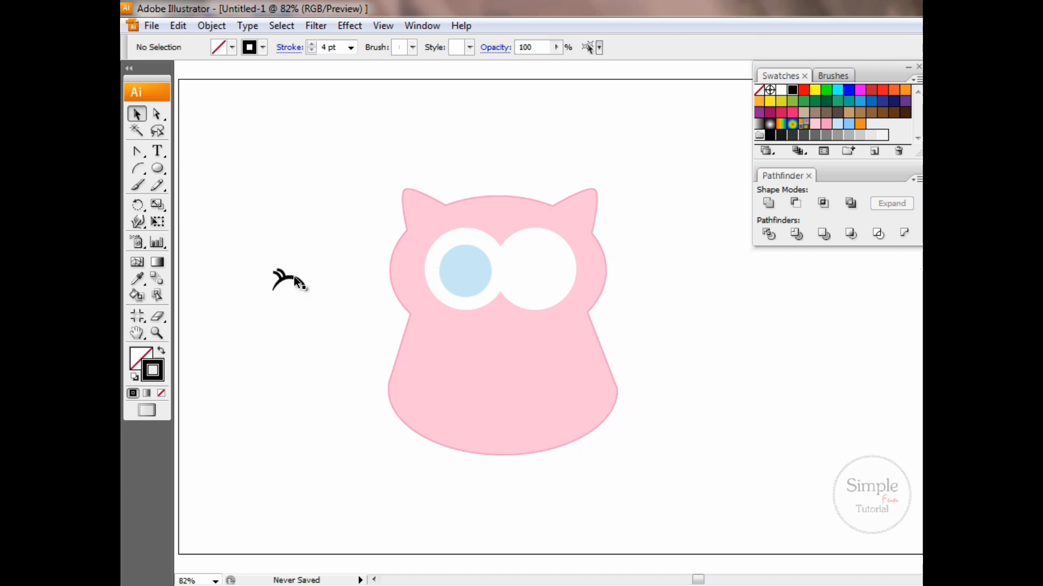
drag(471, 262, 473, 263)
key(ctrl+shift+a)
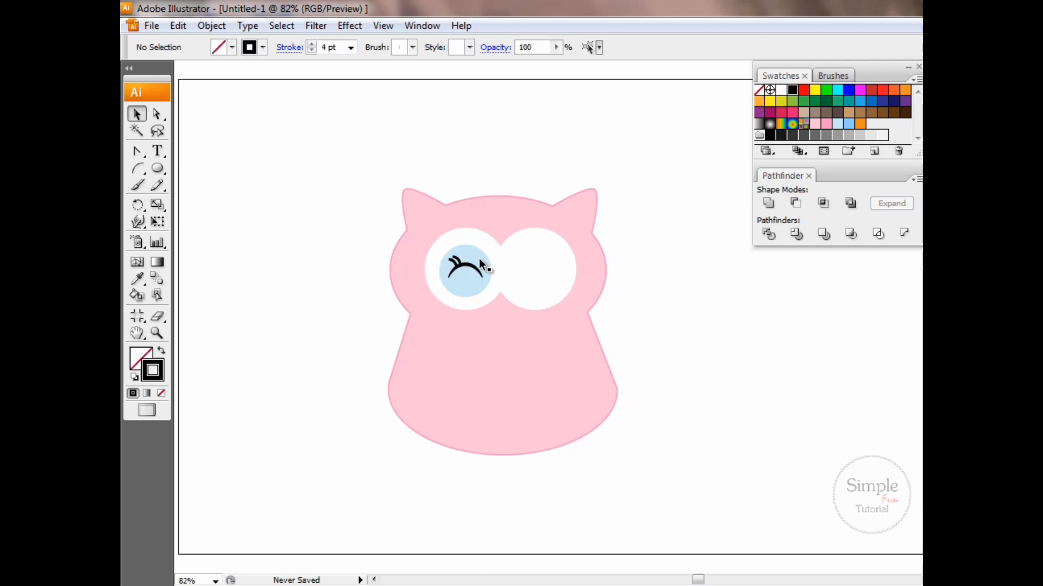
Reflect a copy of the blue circle and lashes across the vertical axis and place it in the right eye
click(472, 268)
shift+click(467, 264)
right_click(467, 264)
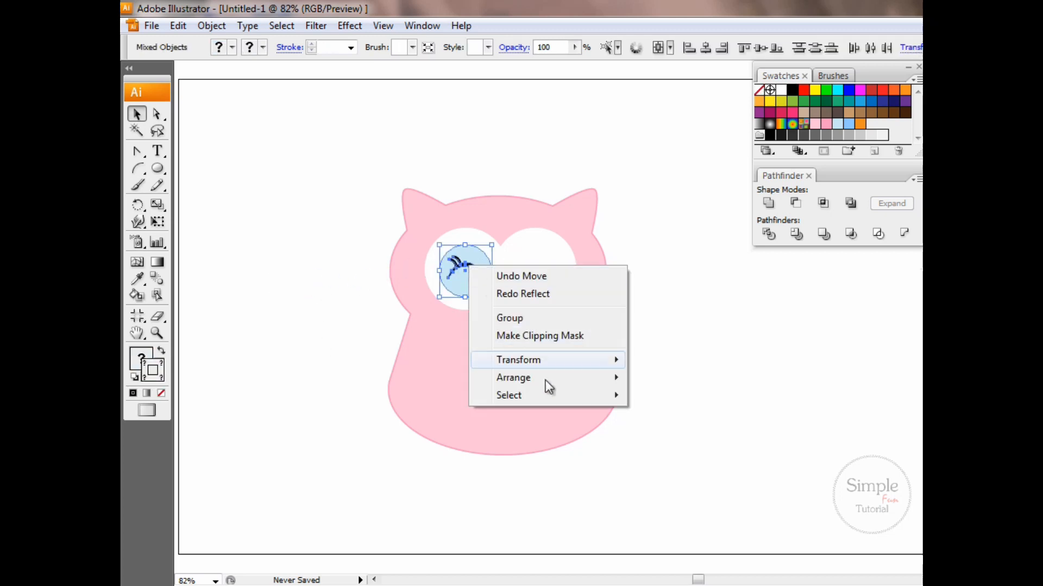
mouse_move(562, 364)
click(676, 419)
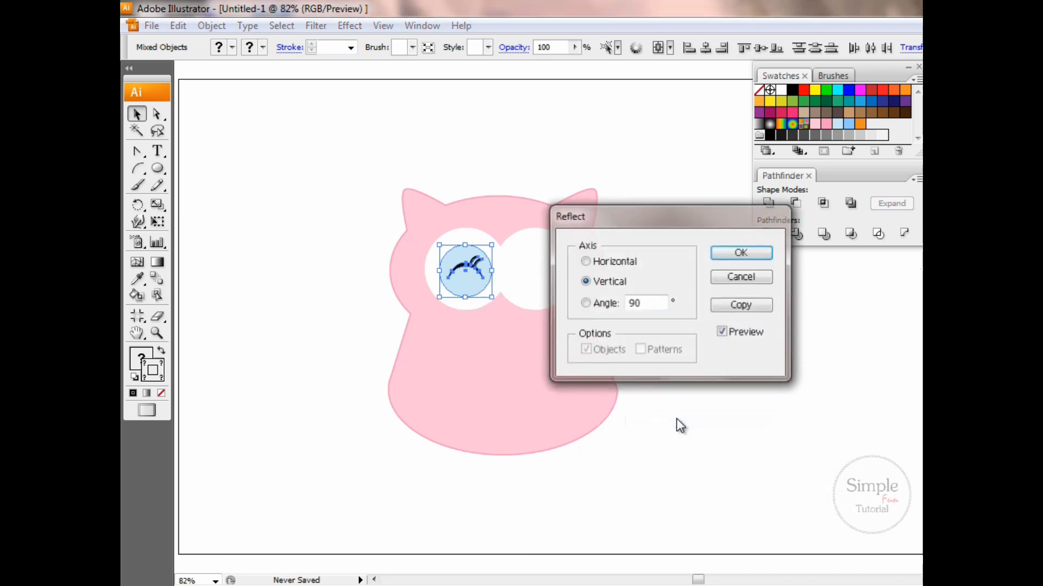
click(739, 304)
drag(468, 277, 540, 279)
click(347, 223)
Create a three-sided polygon beside the owl and fill it with orange
drag(158, 169, 197, 223)
click(308, 343)
click(736, 286)
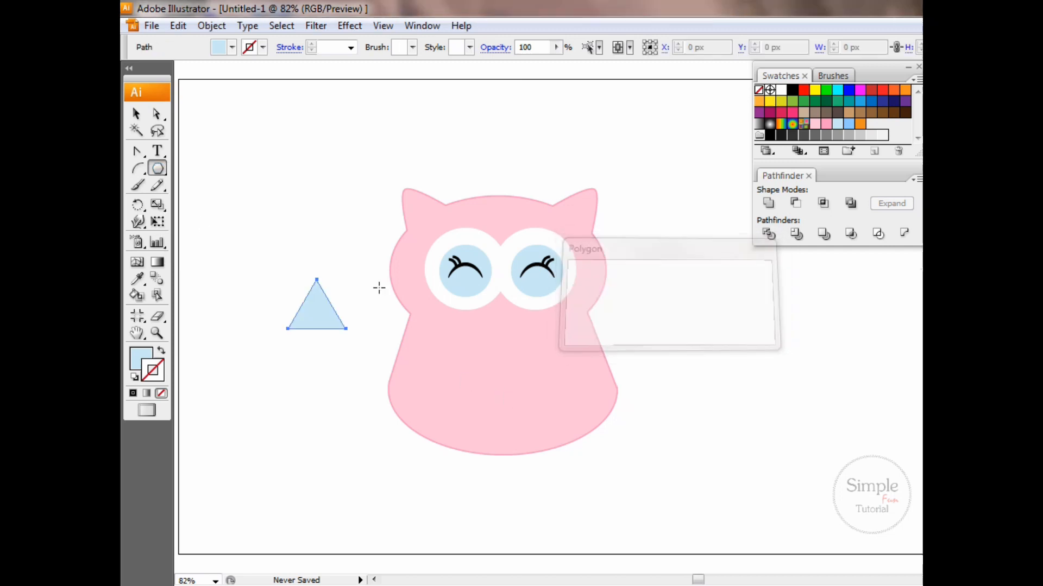
click(860, 124)
Reduce the orange triangle and combine it with a downward-pointing copy to form a diamond-shaped beak
click(136, 115)
drag(345, 328, 303, 398)
click(318, 317)
drag(308, 318, 335, 338)
click(291, 272)
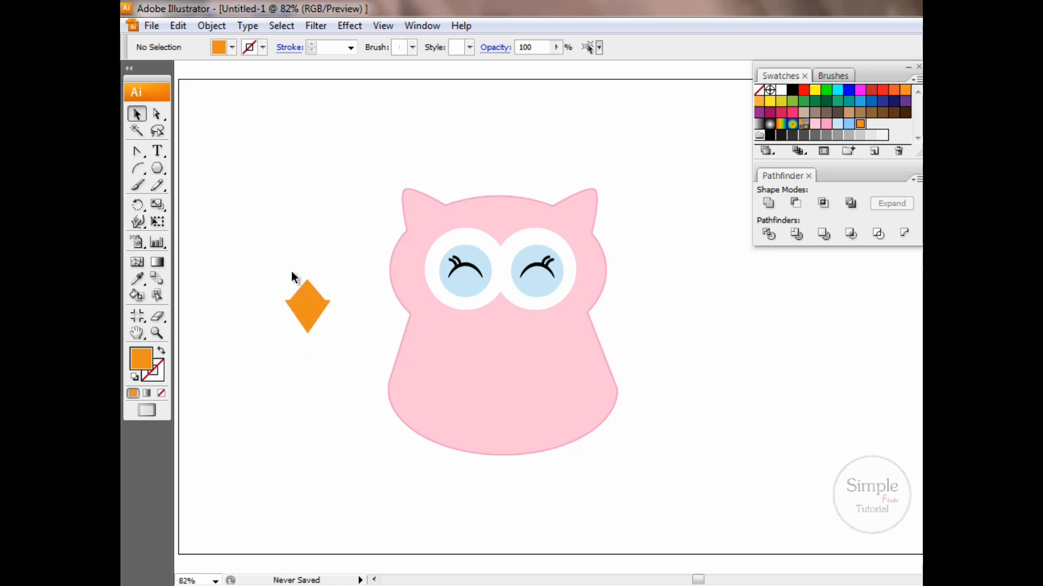
Group the two parts of the orange diamond, scale the beak down, and place it between the owl's eyes
drag(291, 272, 328, 325)
right_click(312, 302)
click(343, 347)
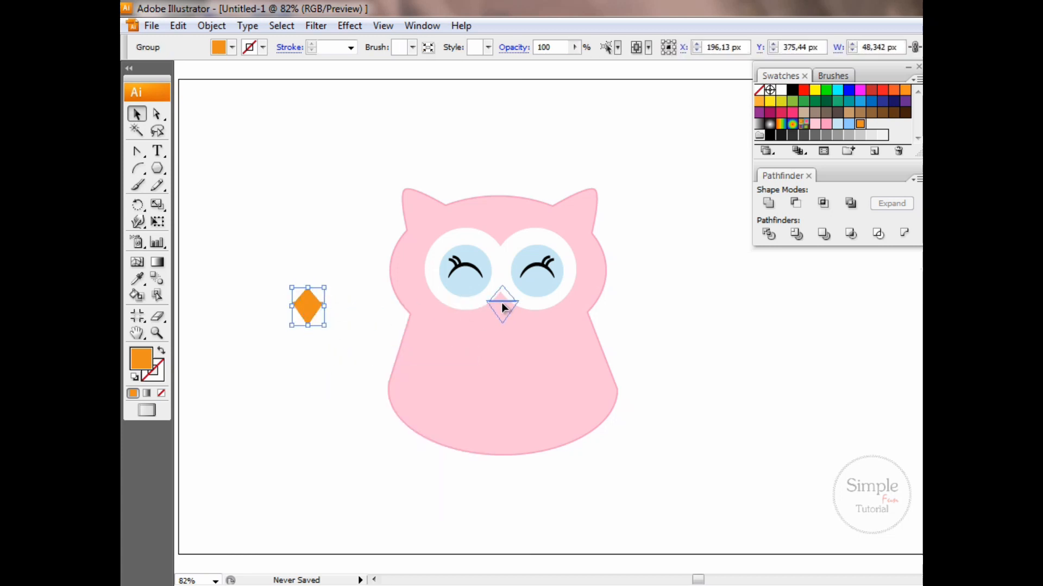
drag(502, 303, 501, 298)
click(377, 183)
Move the whole owl to the left part of the artboard and place a copy of its pink body beside it
drag(367, 173, 649, 427)
drag(531, 330, 341, 296)
click(455, 358)
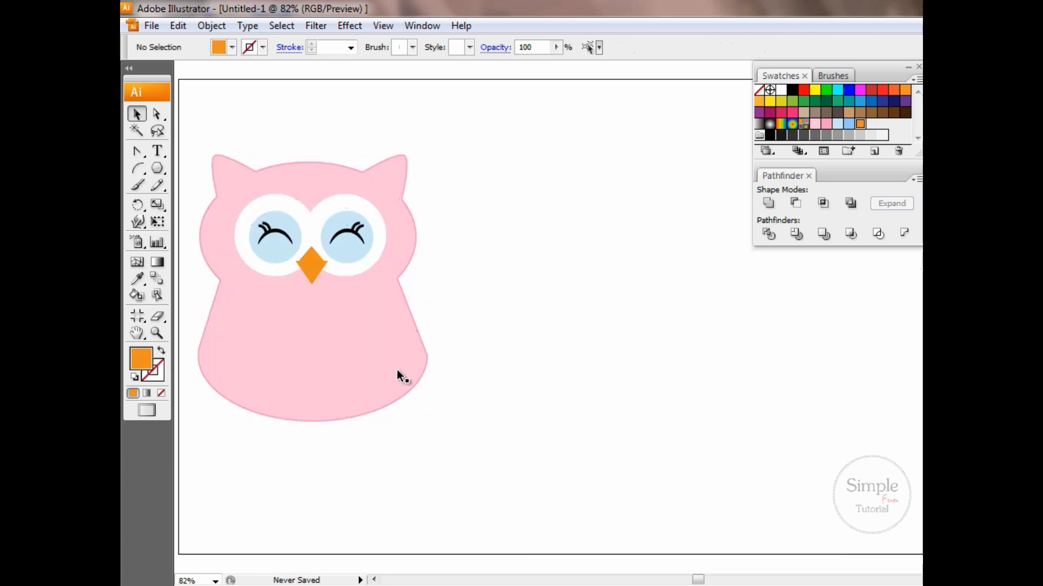
click(400, 374)
drag(366, 373, 642, 374)
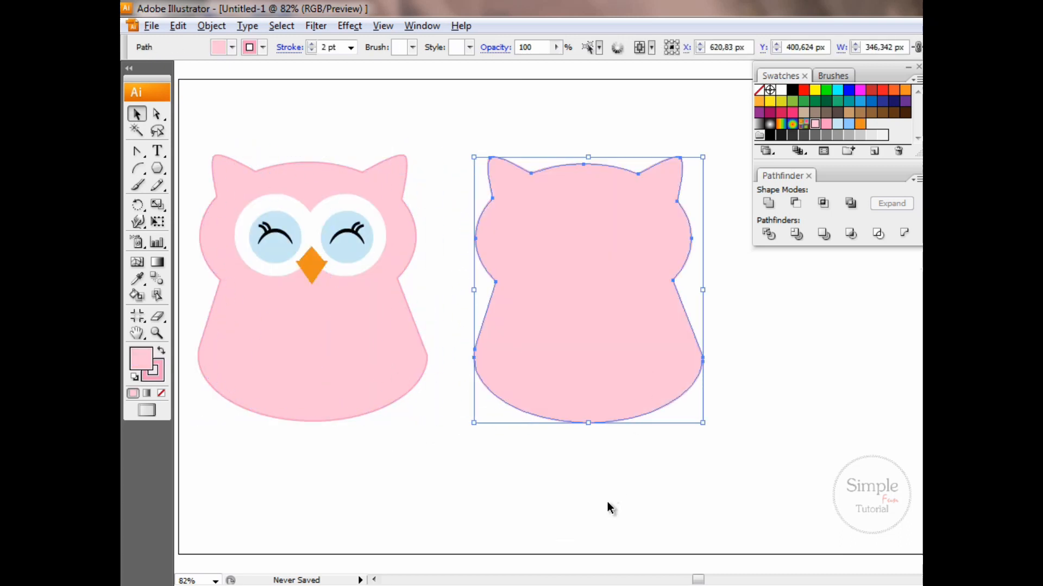
Draw a tall ellipse over the lower half of the body copy, fill it with darker pink, and tilt it slightly clockwise
click(610, 508)
key(l)
drag(540, 304, 650, 508)
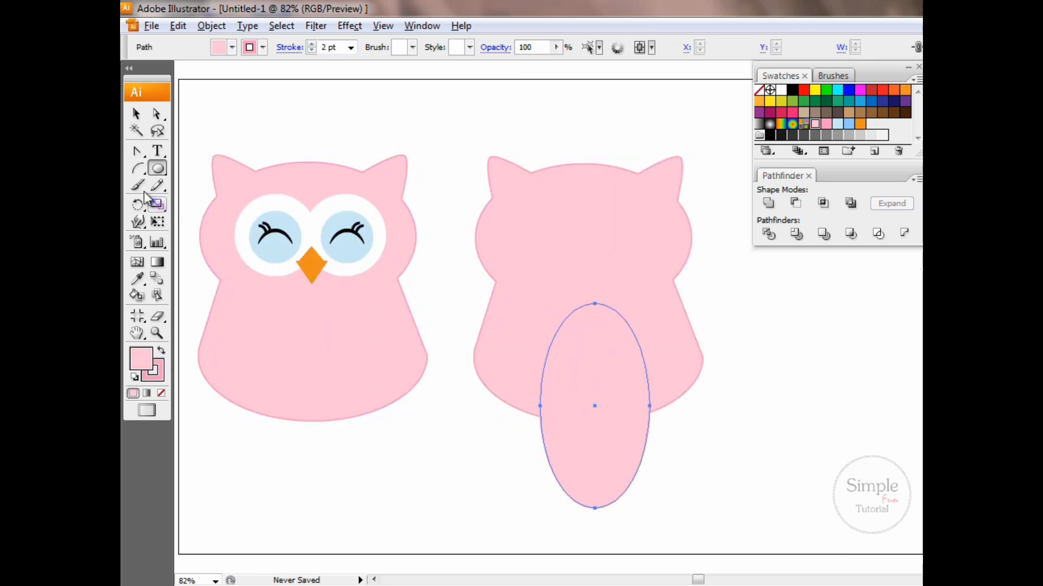
key(v)
drag(637, 310, 695, 332)
drag(624, 375, 572, 372)
drag(651, 340, 619, 309)
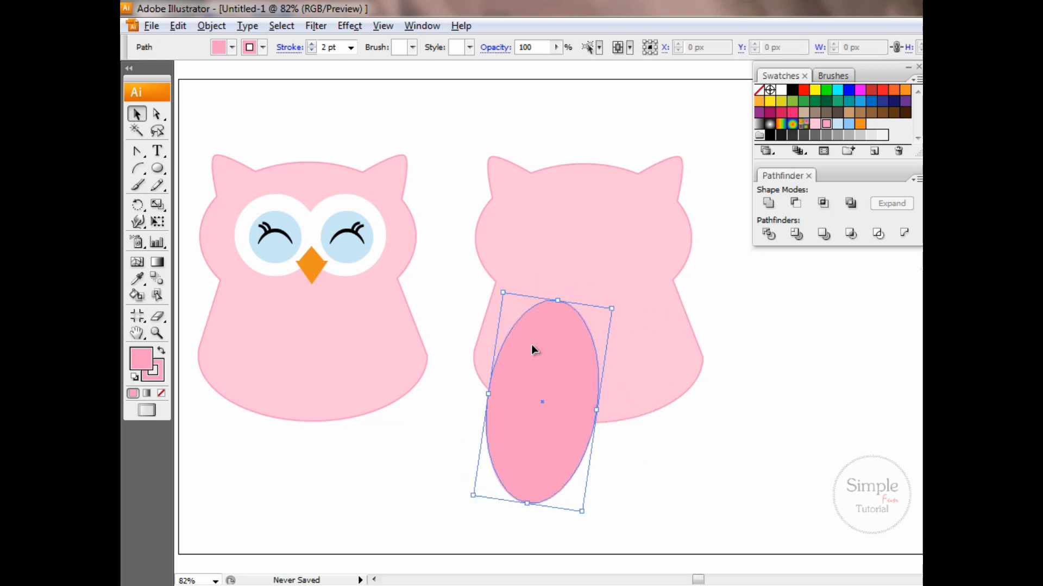
Reflect a copy of the dark pink ellipse across the vertical axis and place it partly overlapping the original
right_click(516, 309)
mouse_move(566, 483)
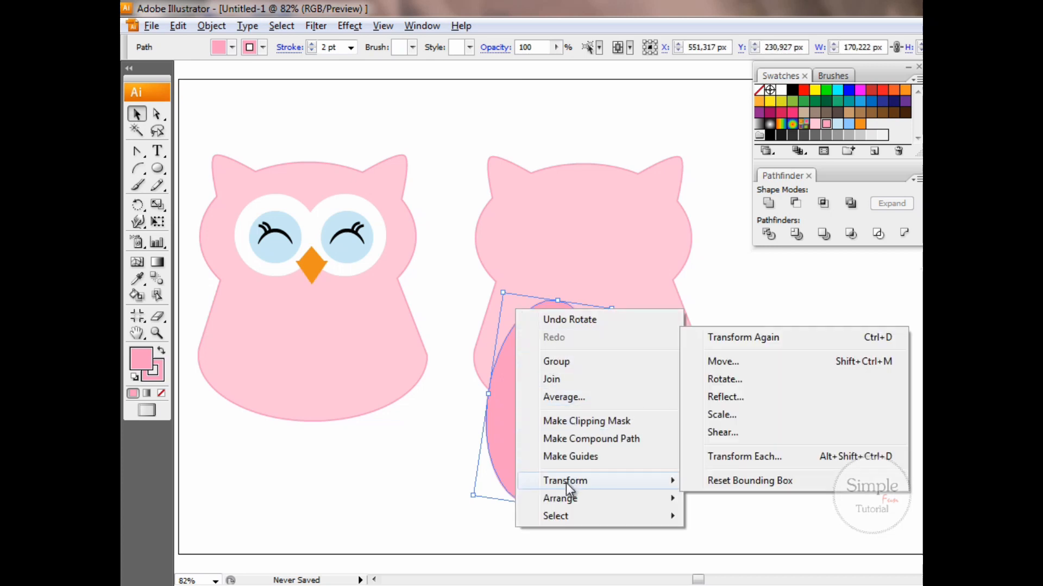
click(734, 396)
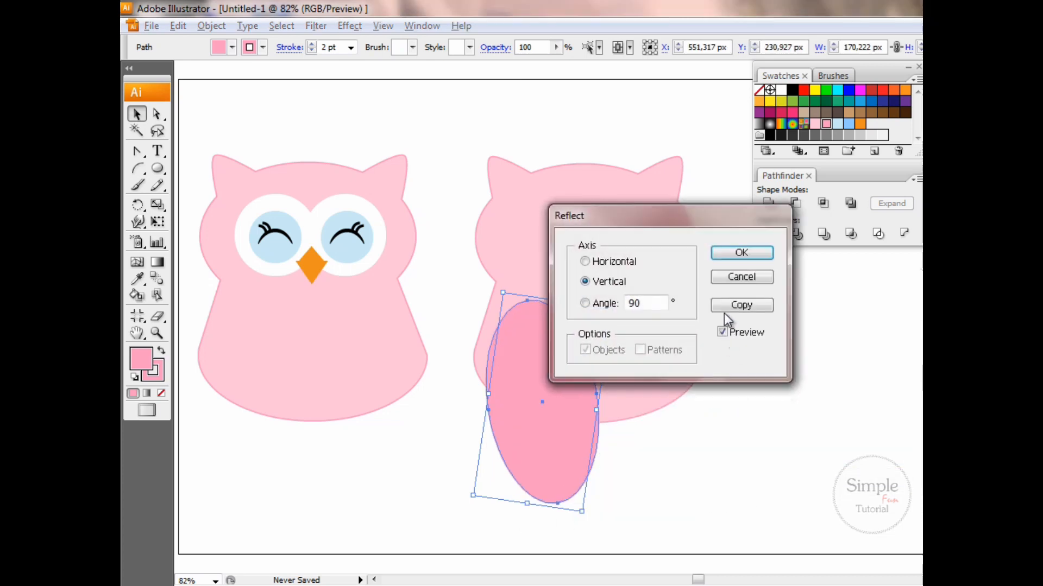
click(731, 309)
drag(562, 382, 642, 386)
Unite the two overlapping dark pink ellipses into a single expanded shape
shift+click(636, 372)
shift+click(635, 370)
shift+click(532, 358)
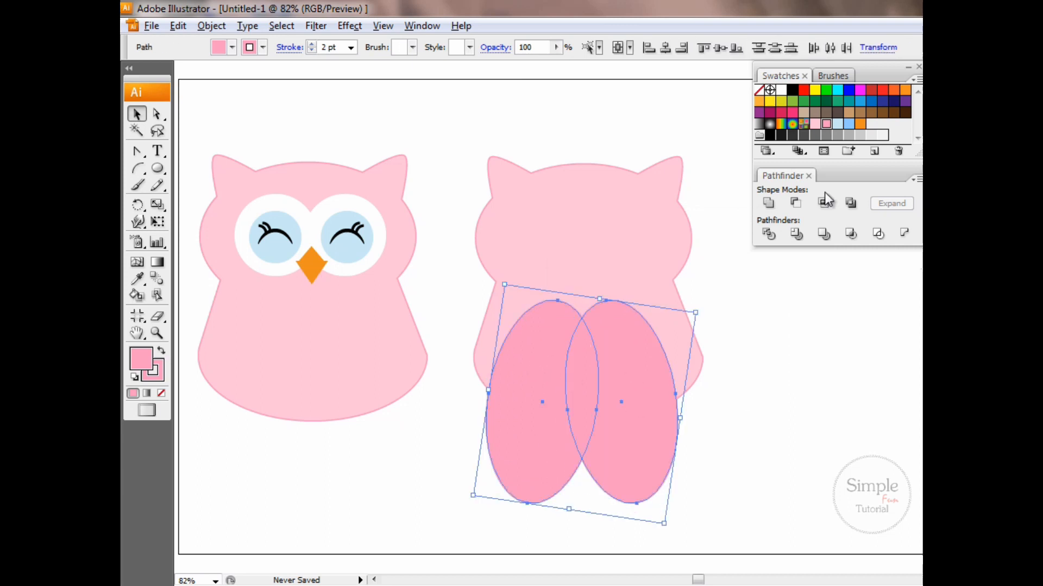
click(769, 203)
click(892, 203)
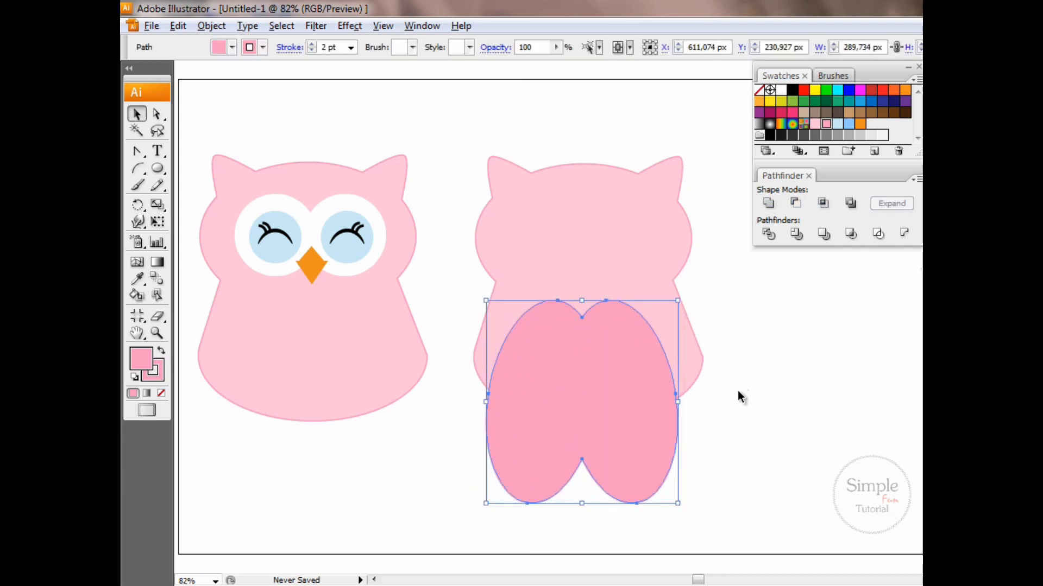
click(709, 437)
Intersect the dark pink shape with the body copy, expand the result, and fit it onto the owl's belly, slightly reduced in height
drag(678, 416, 511, 282)
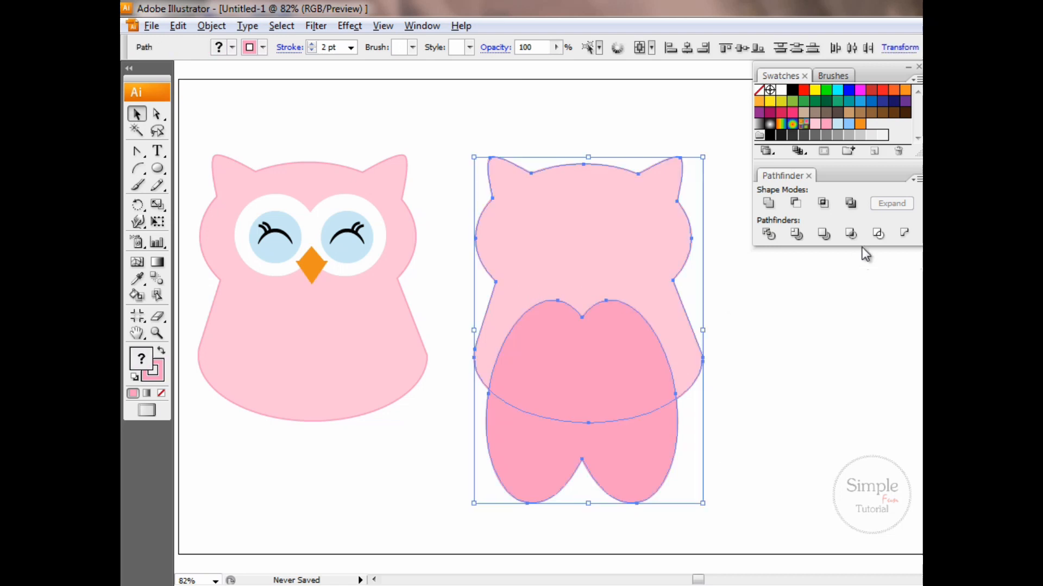
click(824, 204)
click(897, 209)
drag(620, 387, 345, 386)
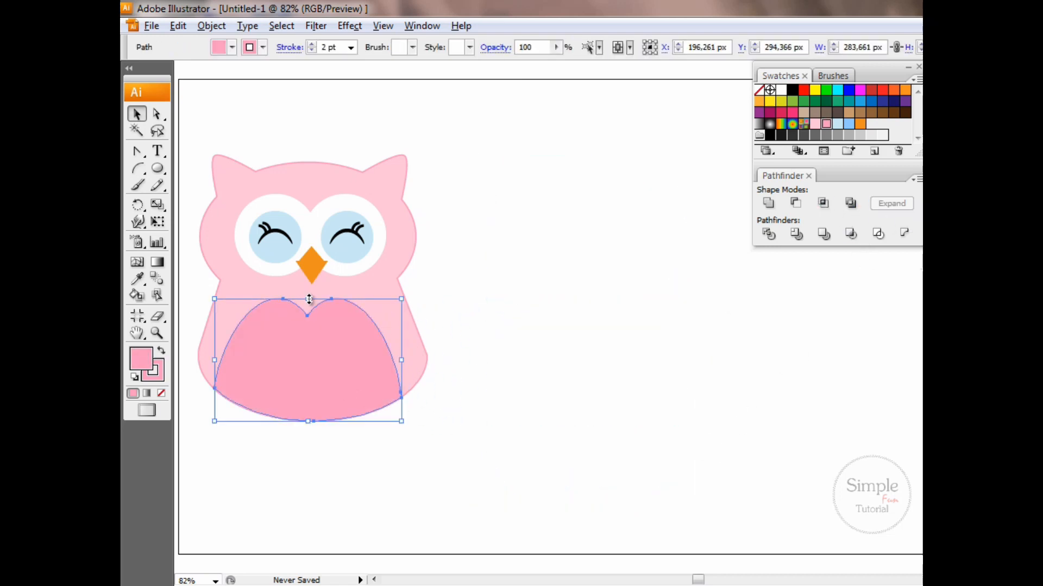
drag(309, 299, 313, 308)
Move the complete owl to the middle of the artboard
drag(198, 129, 475, 447)
drag(346, 365, 566, 378)
click(653, 497)
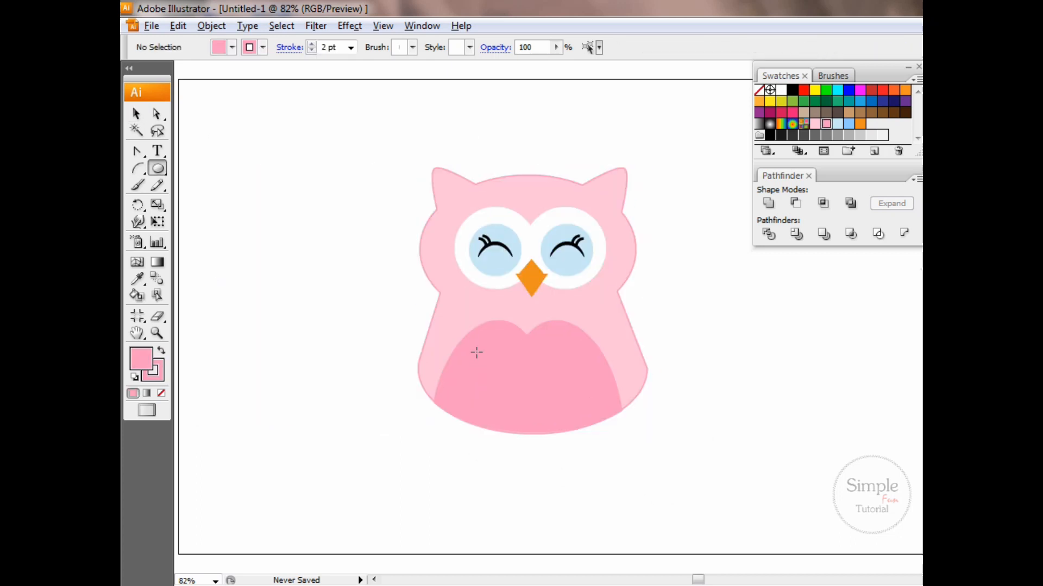
Draw a small white circle about 23 px wide without an outline on the upper left of the belly
click(781, 90)
drag(489, 362, 483, 349)
click(158, 376)
click(162, 393)
click(141, 359)
click(137, 114)
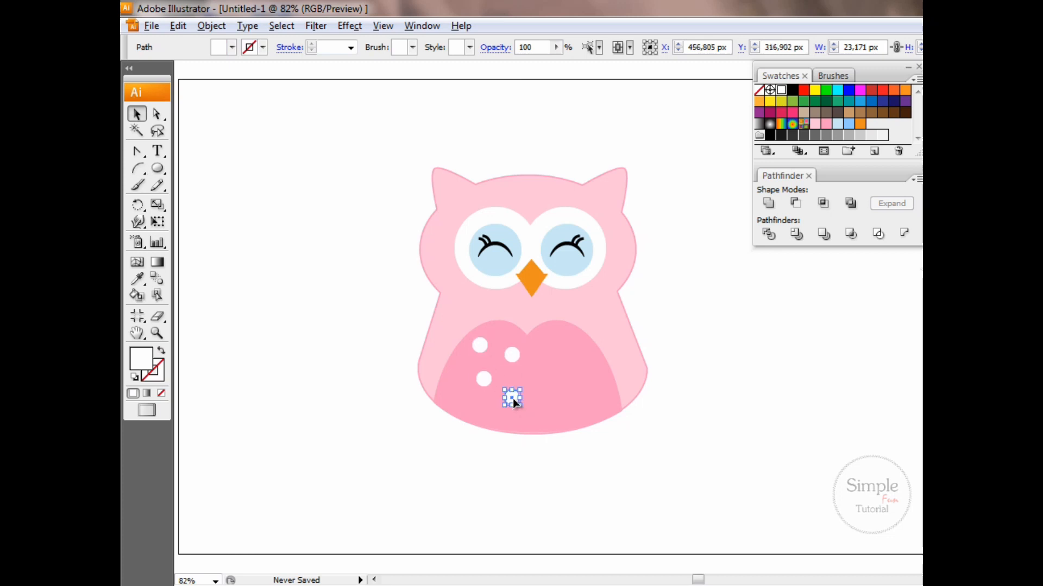
Scatter copies of the white dot across the dark pink belly to form a polka-dot pattern
drag(513, 399, 545, 378)
drag(481, 384, 481, 385)
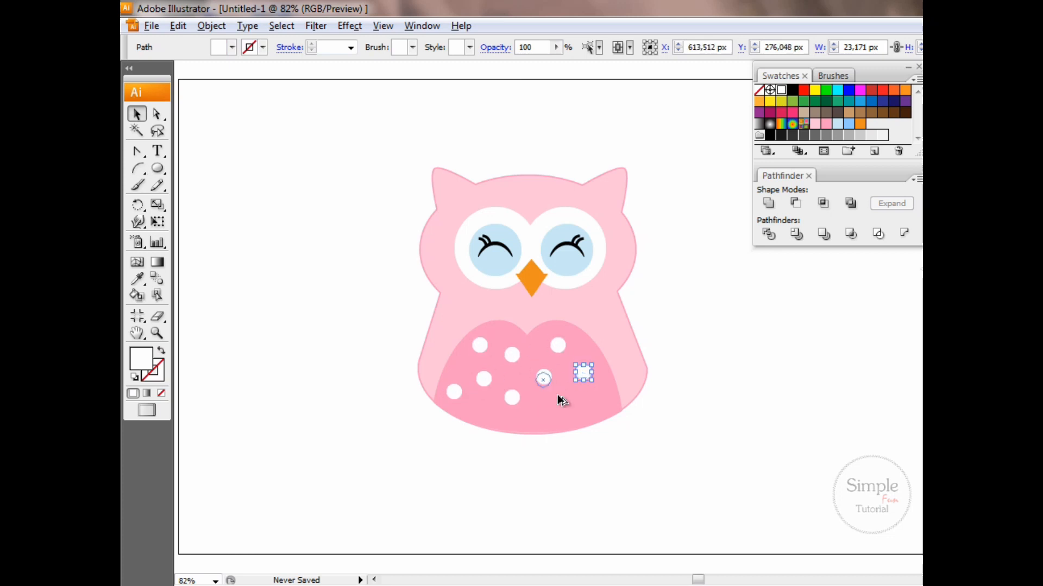
mouse_move(557, 396)
mouse_down()
mouse_move(576, 402)
mouse_move(543, 408)
mouse_up()
click(539, 493)
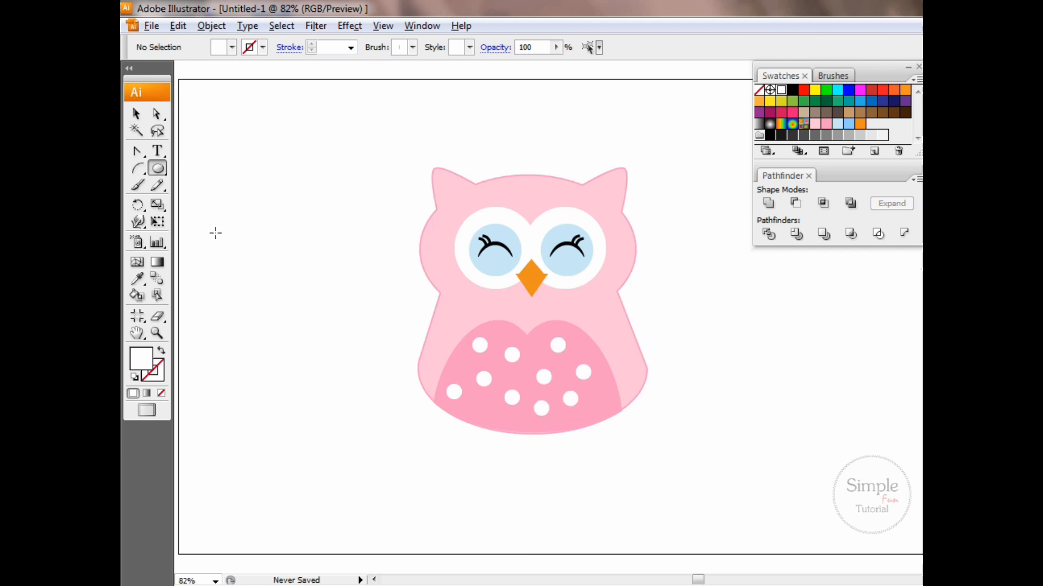
Draw a tall, narrow ellipse about 68 px wide beside the owl, fill it with medium blue, and tilt it clockwise
drag(219, 229, 264, 407)
click(849, 124)
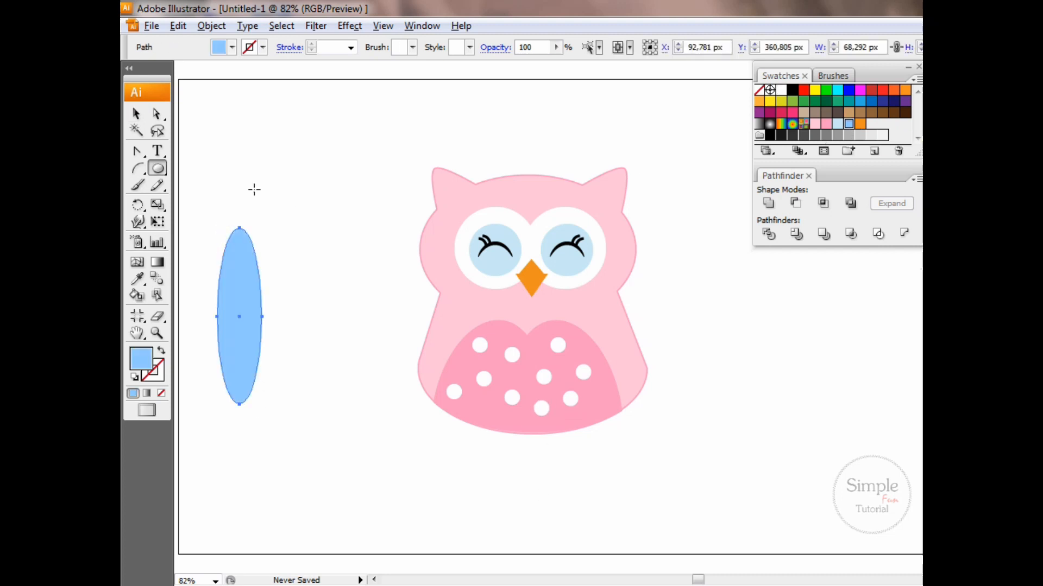
key(v)
drag(273, 225, 313, 244)
Add two copies of the blue ellipse, rotate them progressively more upright, and overlap them as wing feathers
drag(260, 328, 304, 366)
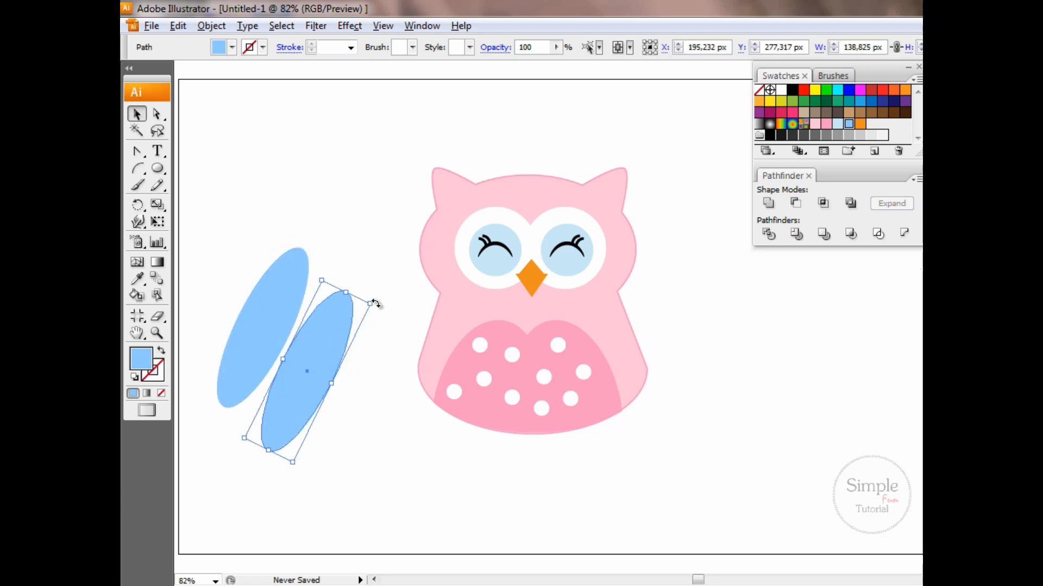
drag(372, 301, 368, 288)
drag(315, 344, 295, 310)
drag(291, 383, 361, 431)
mouse_move(403, 302)
mouse_down()
mouse_move(408, 325)
mouse_move(396, 305)
mouse_up()
drag(366, 362, 324, 316)
Unite the three blue feather ellipses into a single expanded wing shape
drag(243, 240, 348, 408)
click(769, 203)
click(894, 204)
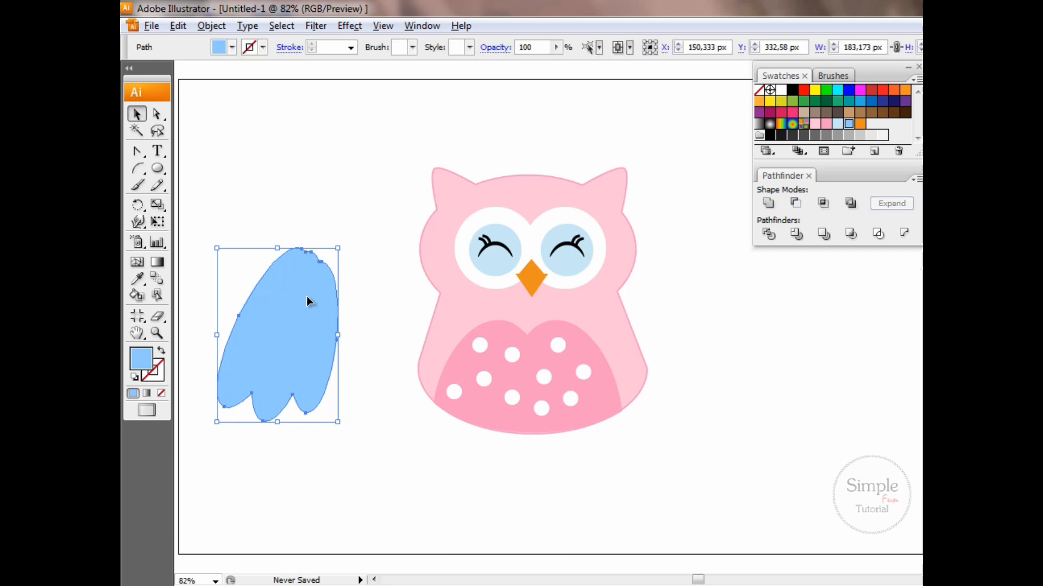
Tilt the wing further clockwise and overlay a slightly smaller copy of it filled with light blue
drag(342, 246, 372, 274)
drag(332, 312, 349, 313)
alt+drag(348, 316, 391, 404)
drag(423, 364, 416, 370)
drag(365, 410, 322, 286)
click(838, 126)
click(360, 487)
Draw a medium blue dot about 17 px wide on the wing and scatter copies of it over the light blue area
key(l)
click(848, 125)
key(v)
click(375, 467)
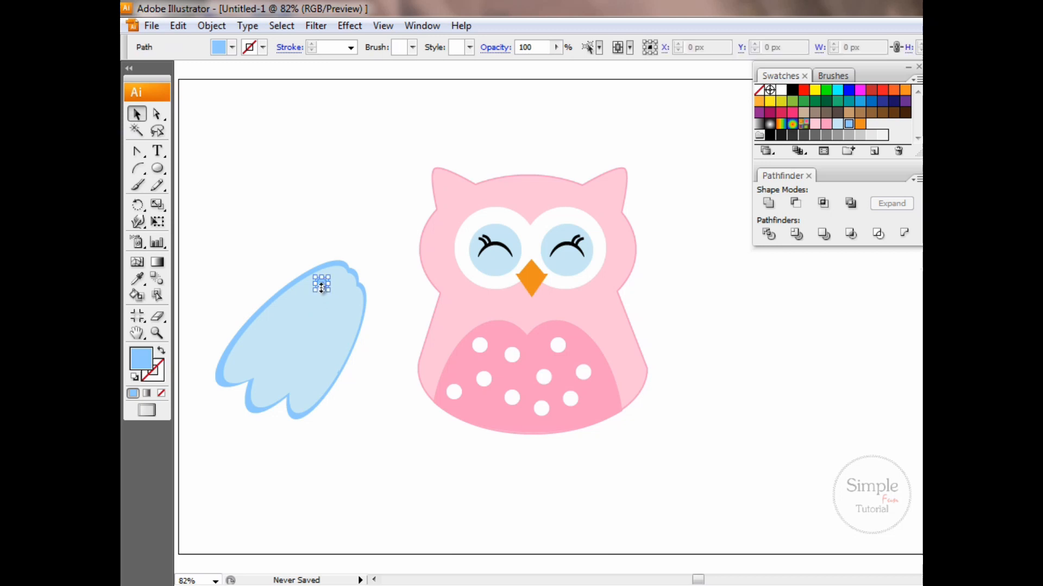
drag(323, 341, 323, 341)
drag(323, 341, 289, 309)
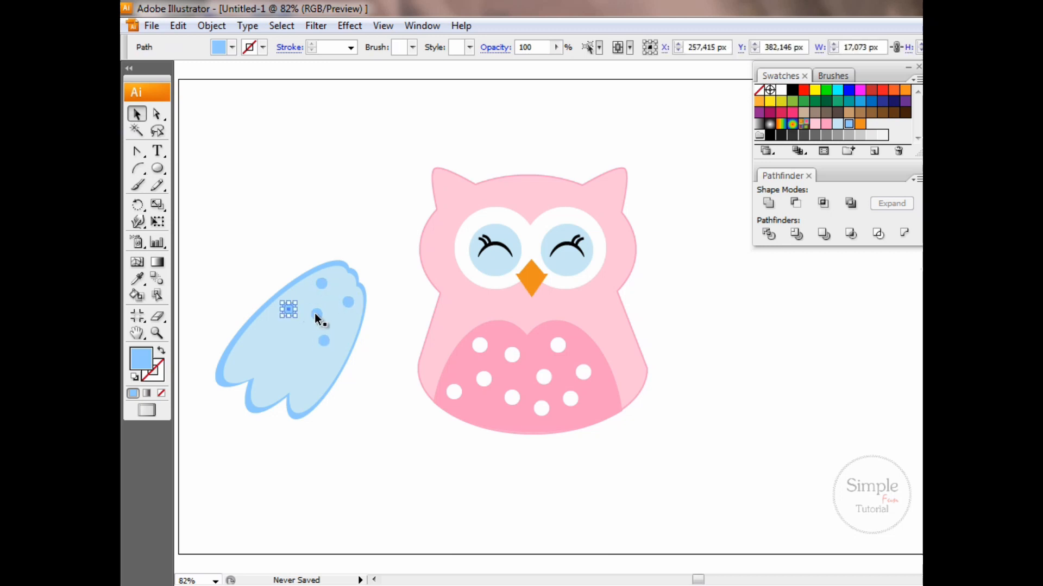
drag(256, 346, 256, 345)
drag(255, 345, 272, 377)
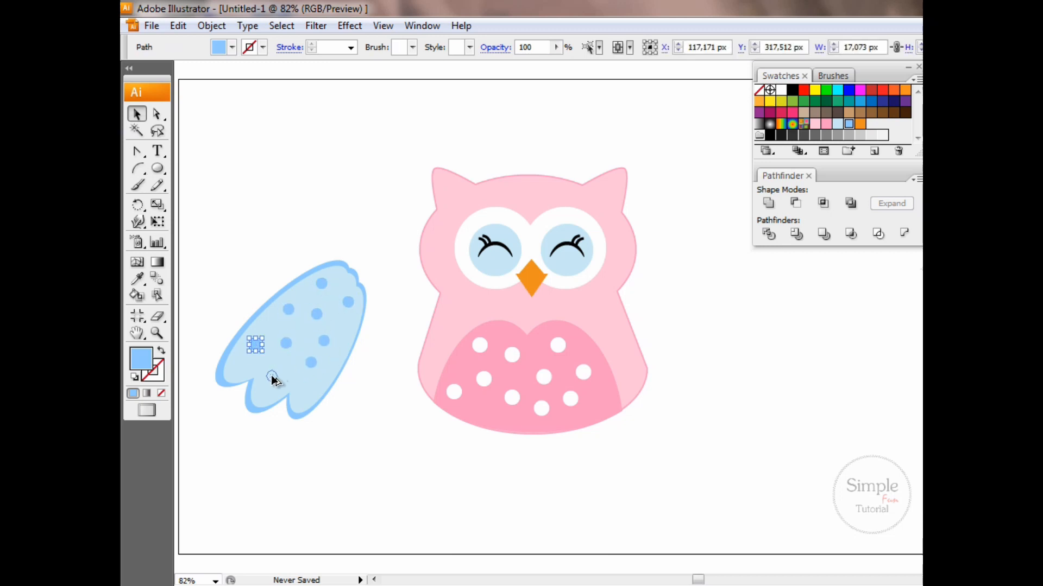
Group the wing with its dots, scale the group down, and place it over the left side of the owl's body
drag(208, 213, 358, 380)
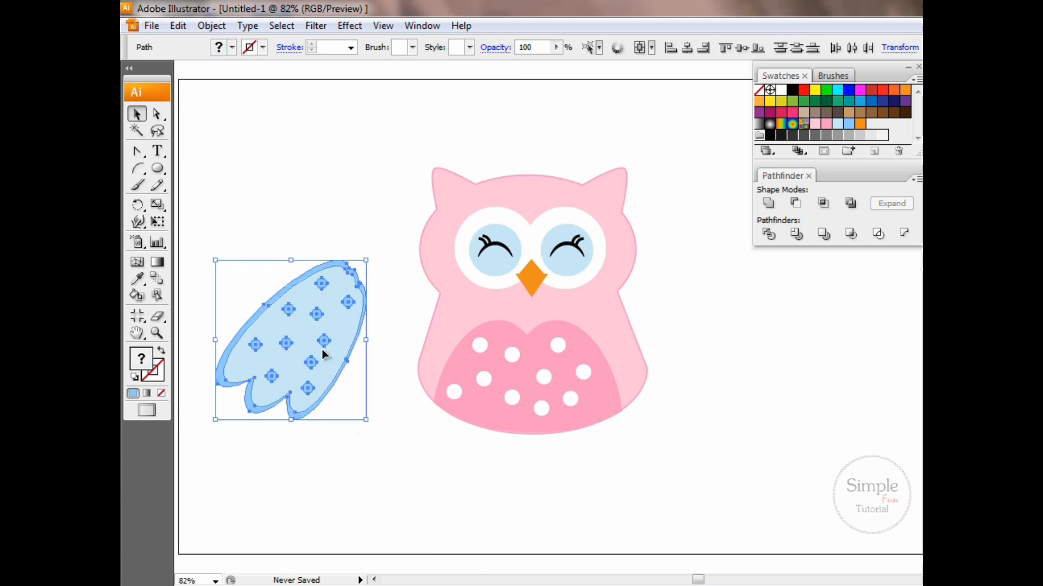
right_click(311, 322)
click(362, 382)
drag(375, 268, 432, 288)
drag(460, 254, 467, 261)
Reflect a copy of the wing across the vertical axis and place it on the right side of the body
right_click(369, 263)
mouse_move(399, 355)
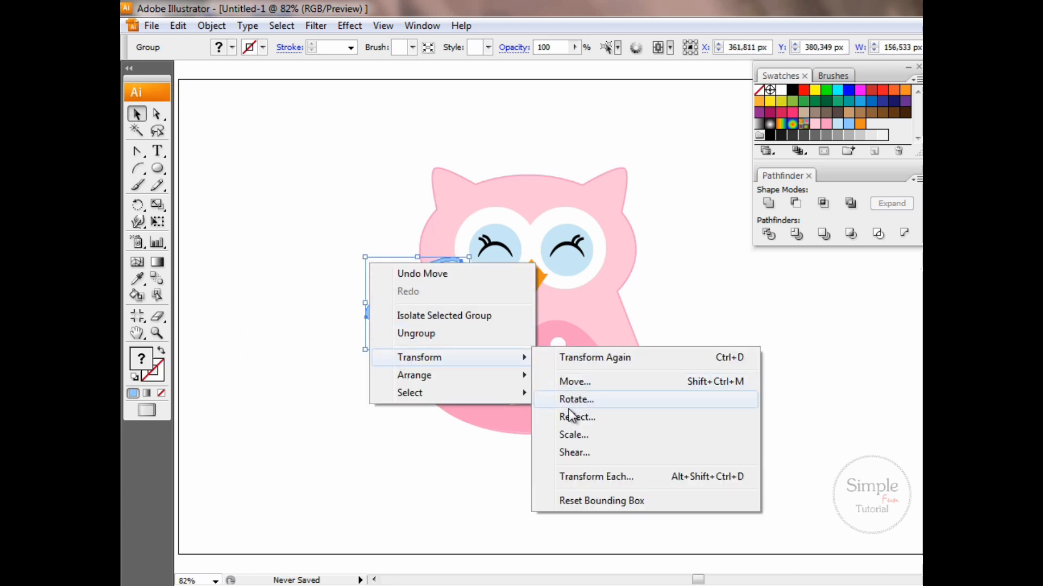
click(569, 418)
drag(715, 224, 622, 121)
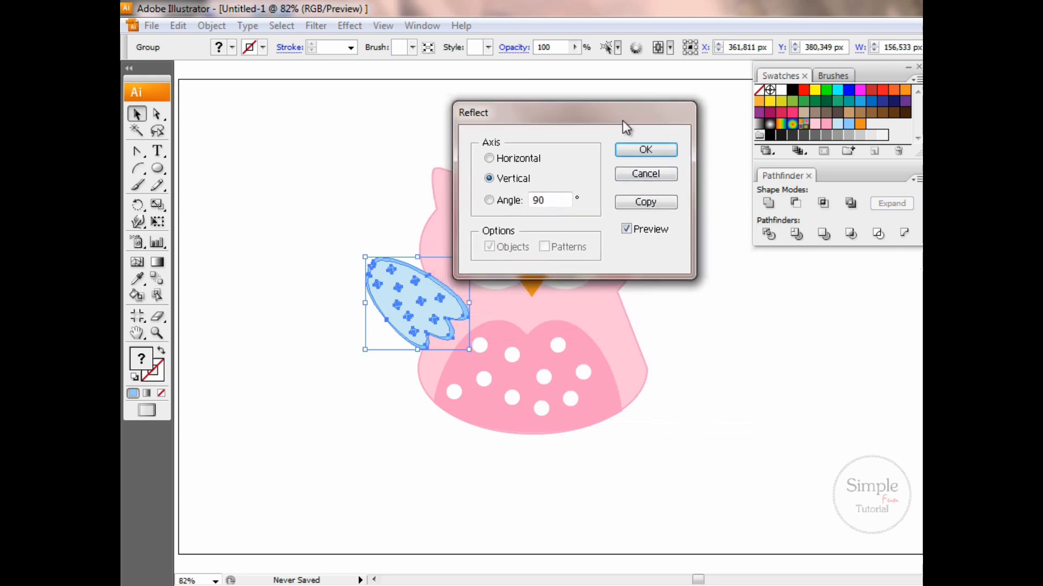
click(664, 204)
drag(454, 309, 677, 329)
Send both wings behind the owl's body and scale them down slightly together
shift+click(442, 298)
right_click(443, 298)
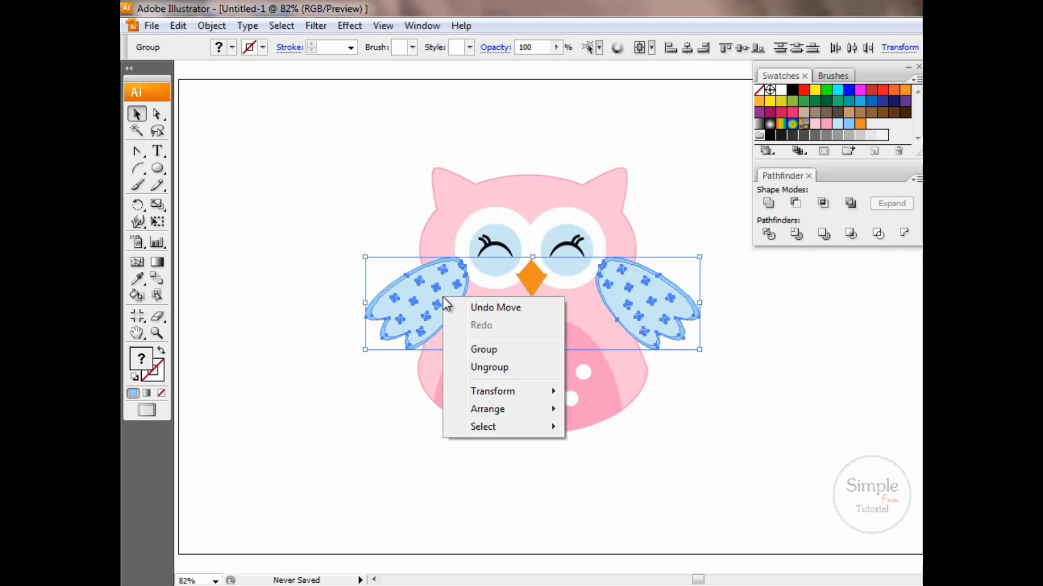
mouse_move(497, 416)
click(614, 462)
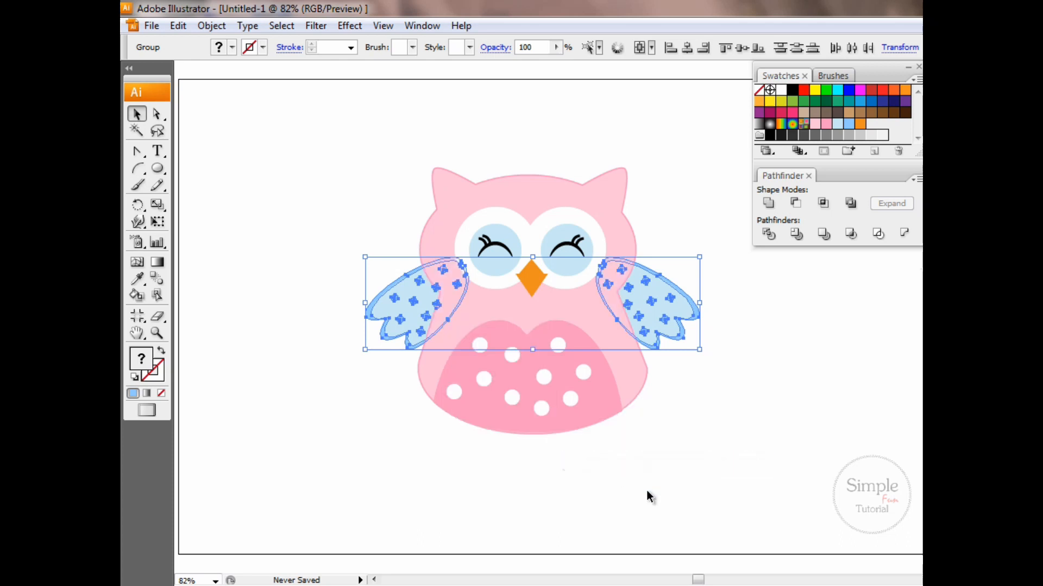
click(649, 478)
click(675, 331)
drag(701, 261, 691, 262)
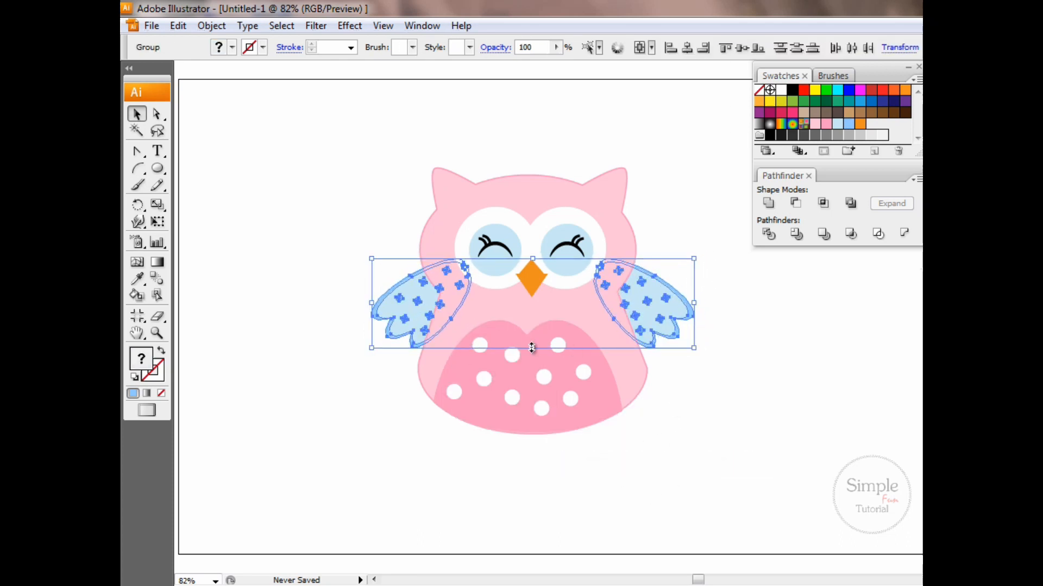
click(654, 467)
Draw a tall, narrow ellipse beside the owl, fill it with orange, and set two overlapping copies next to it
key(l)
drag(234, 396, 245, 429)
click(860, 124)
click(137, 114)
drag(241, 329, 270, 332)
Unite the three orange ellipses into a single expanded foot shape
drag(295, 417, 209, 399)
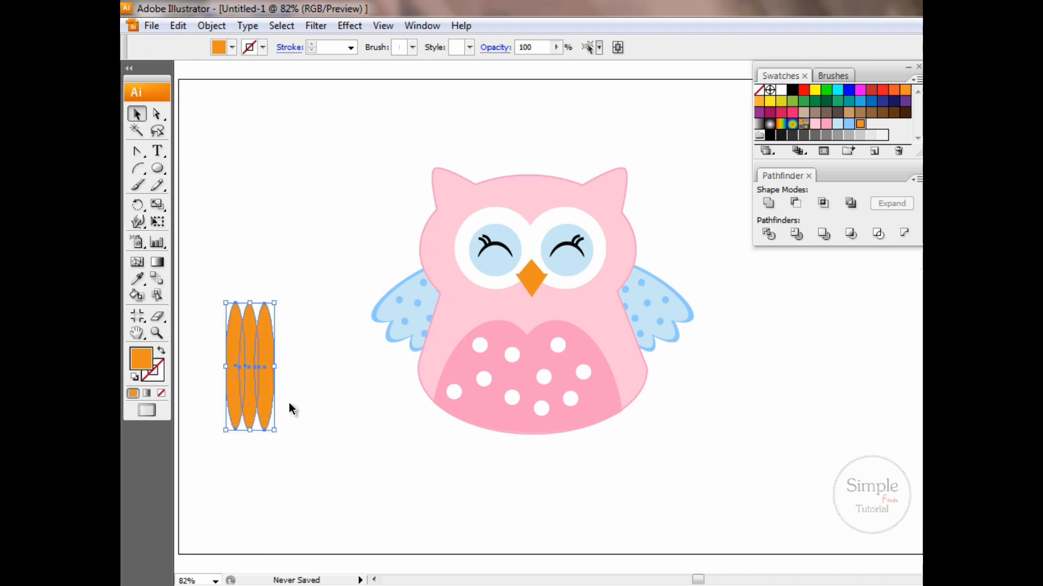
click(769, 204)
click(888, 205)
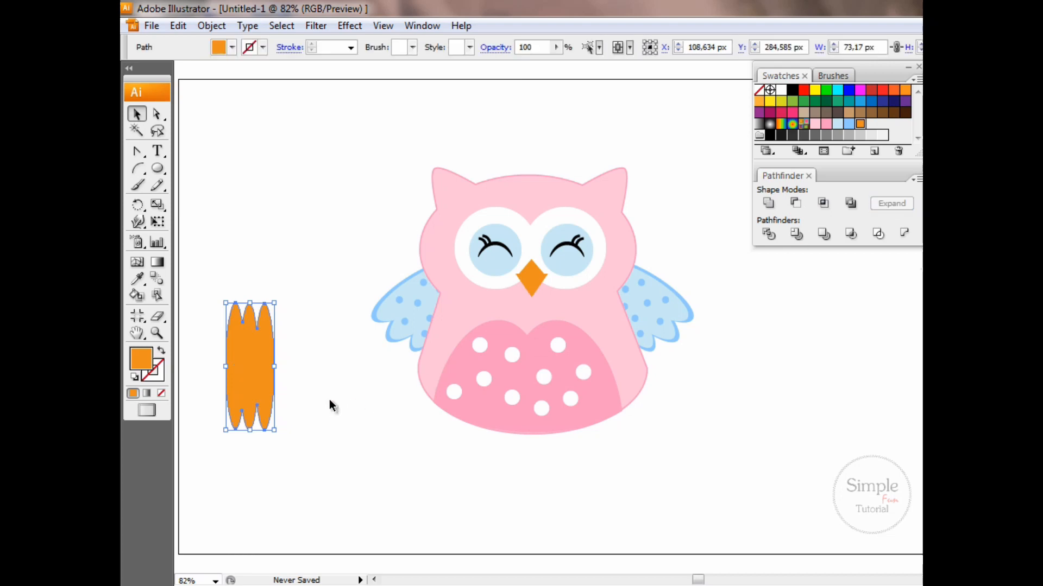
Scale the foot down, place one foot at each side of the body's lower edge, and send both behind the body
drag(272, 431, 586, 438)
shift+click(498, 422)
right_click(498, 423)
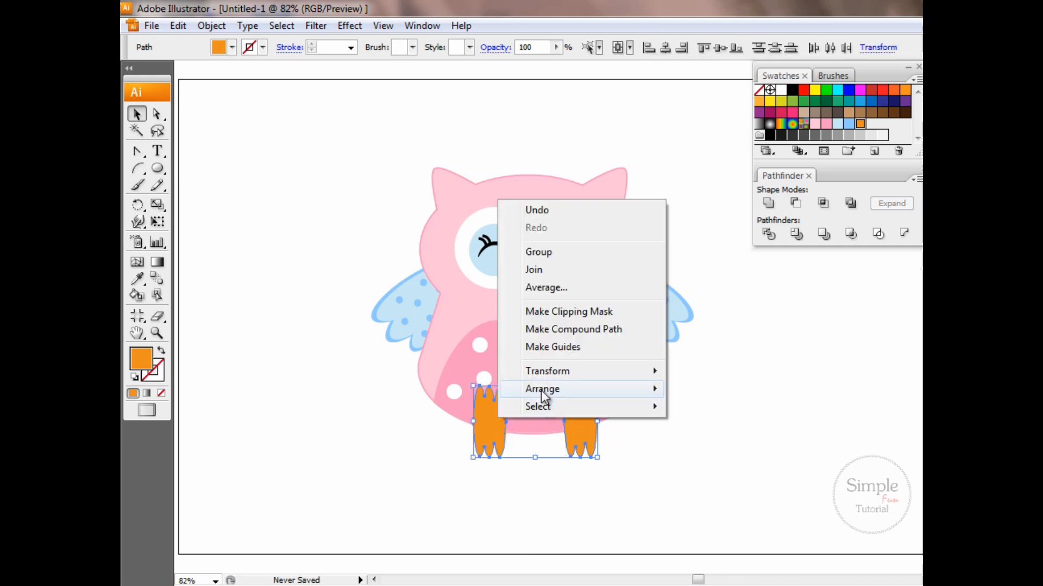
mouse_move(542, 391)
click(698, 443)
click(657, 488)
Move the whole owl with its wings and feet to the left part of the artboard
drag(344, 143, 714, 497)
drag(551, 329, 368, 325)
click(549, 347)
Draw a light blue ellipse beside the owl and reshape its anchor points into a half-bow with one narrow end
mouse_move(539, 258)
mouse_down()
mouse_move(646, 377)
mouse_move(715, 406)
mouse_move(704, 385)
mouse_up()
click(837, 123)
click(158, 114)
drag(622, 258, 591, 237)
drag(622, 385, 598, 403)
drag(704, 322, 733, 320)
Scale the light blue half-bow down to about 138 px wide and move it below the owl's right wing
key(v)
drag(733, 403, 685, 352)
drag(633, 330, 530, 393)
Reflect a copy of the half-bow across the vertical axis and place it so the narrow ends overlap
right_click(496, 355)
mouse_move(531, 526)
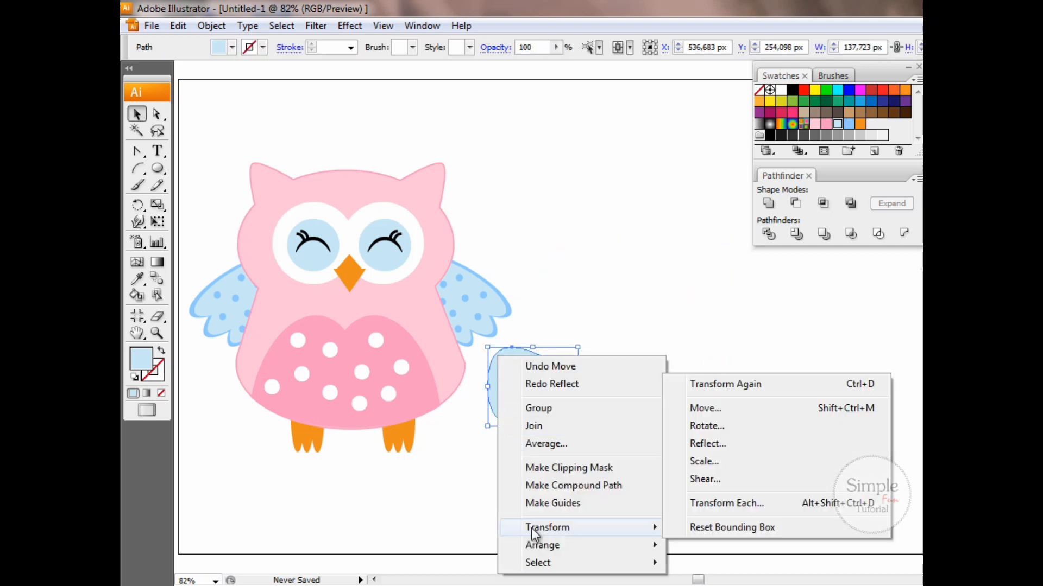
click(718, 444)
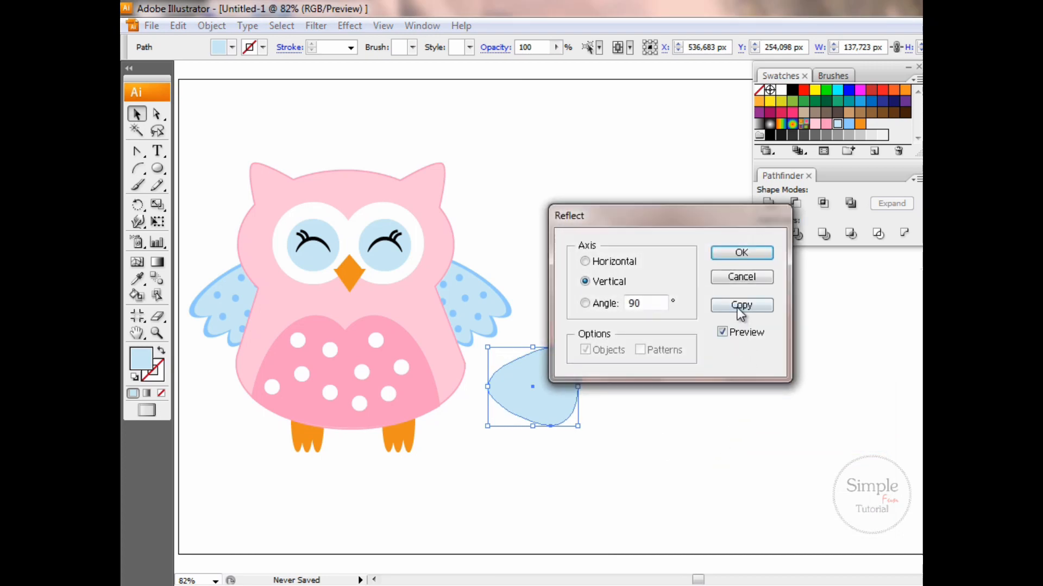
click(740, 305)
drag(566, 389, 631, 405)
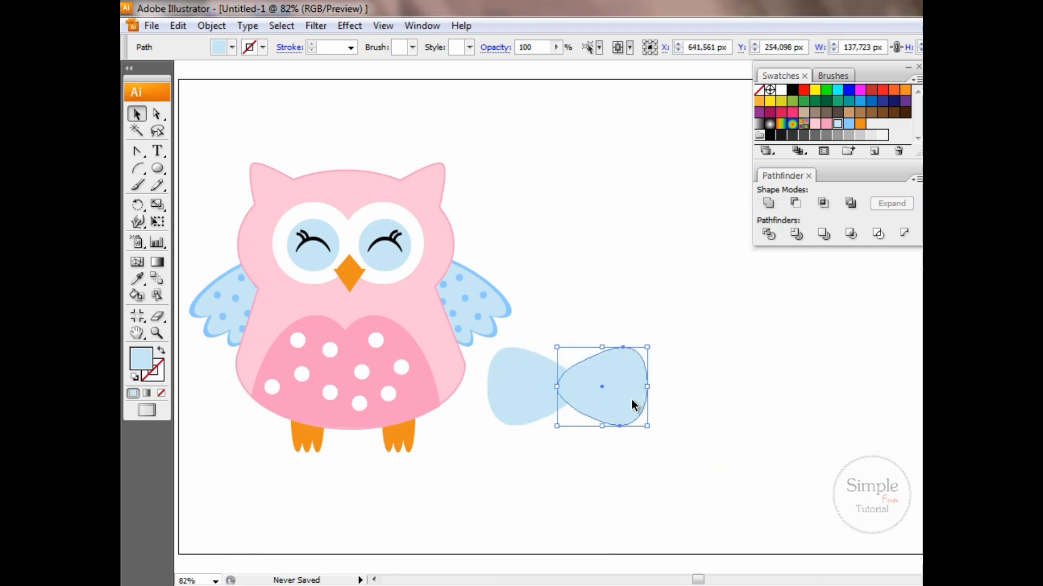
Unite the two halves into one expanded bow and overlay a slightly smaller copy filled with medium blue
drag(521, 322, 599, 465)
click(770, 205)
click(892, 203)
drag(661, 490, 585, 390)
click(852, 128)
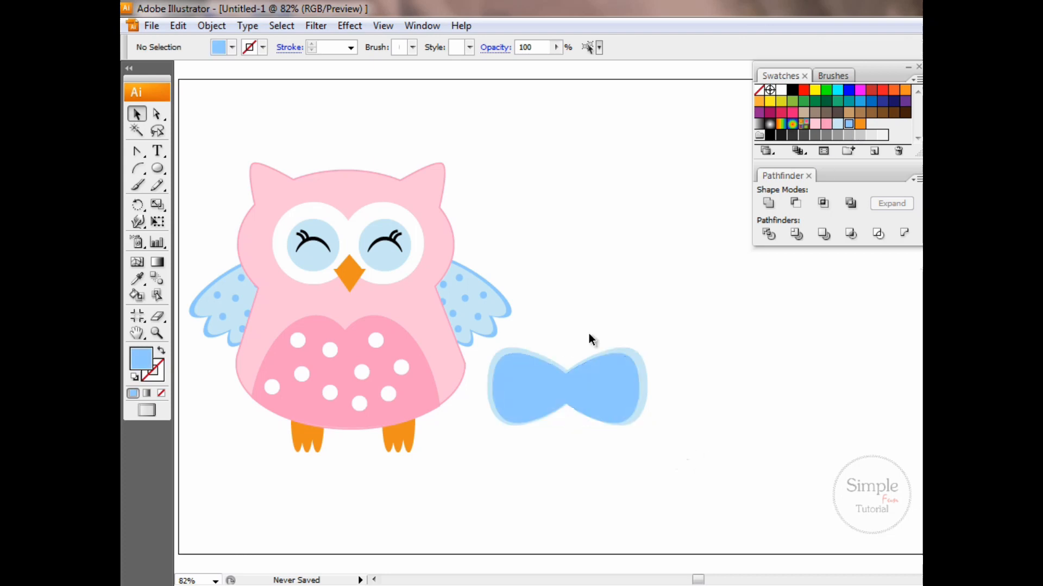
Group the light and medium blue bow shapes and scale the bow down
drag(594, 340, 639, 413)
key(ctrl+g)
click(640, 417)
Draw a small circle over the bow's center as its knot and fill it with light blue
key(l)
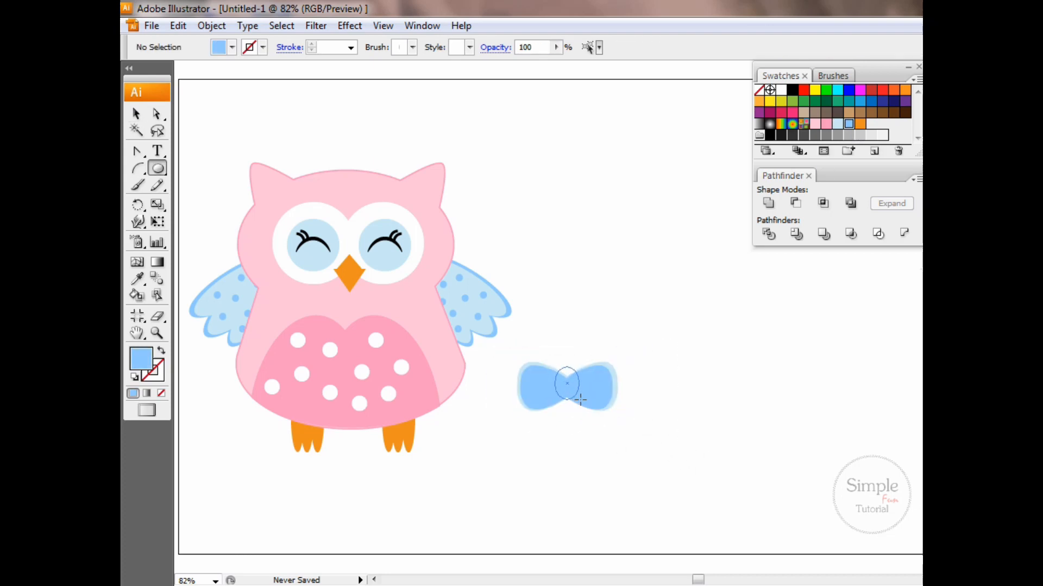
key(v)
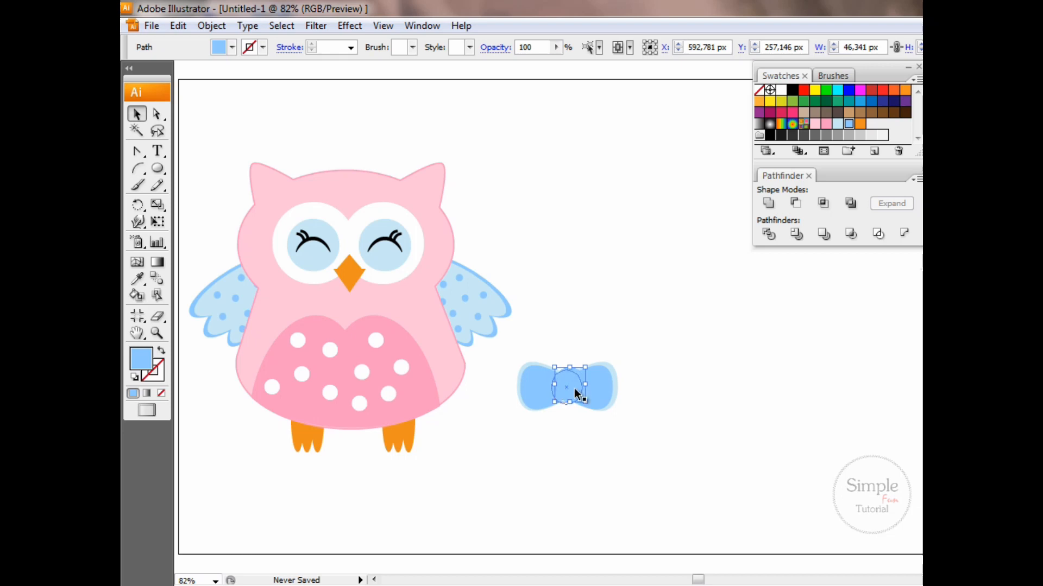
click(837, 123)
Group the bow with its knot, tilt it counterclockwise, and place it at the owl's left ear
click(520, 343)
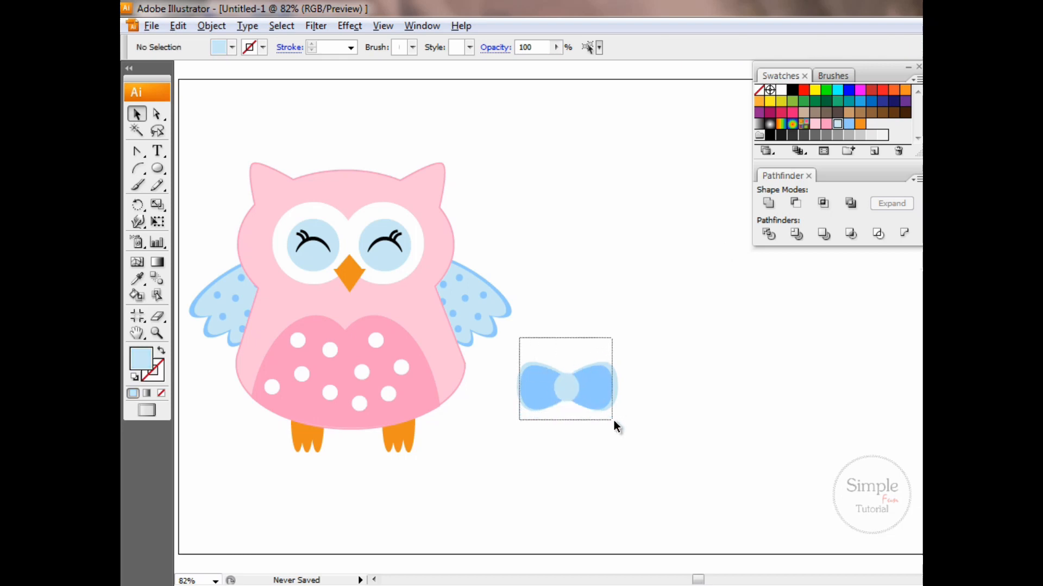
drag(613, 420, 616, 420)
drag(621, 357, 303, 156)
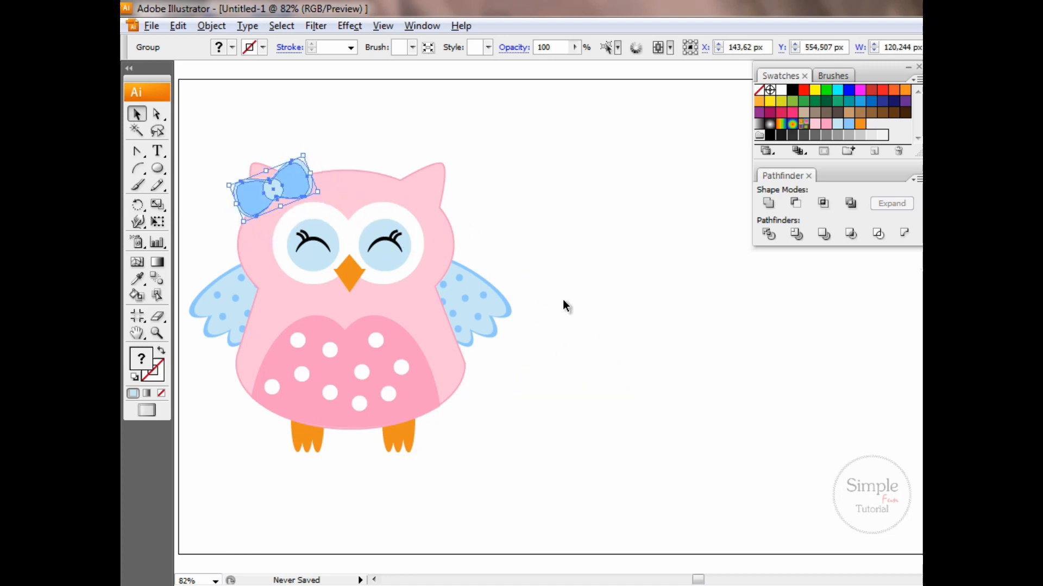
Group all parts of the owl, scale it down slightly, and move it to the middle of the artboard
drag(204, 144, 532, 491)
right_click(405, 318)
click(471, 366)
drag(376, 339, 547, 376)
click(814, 541)
click(743, 476)
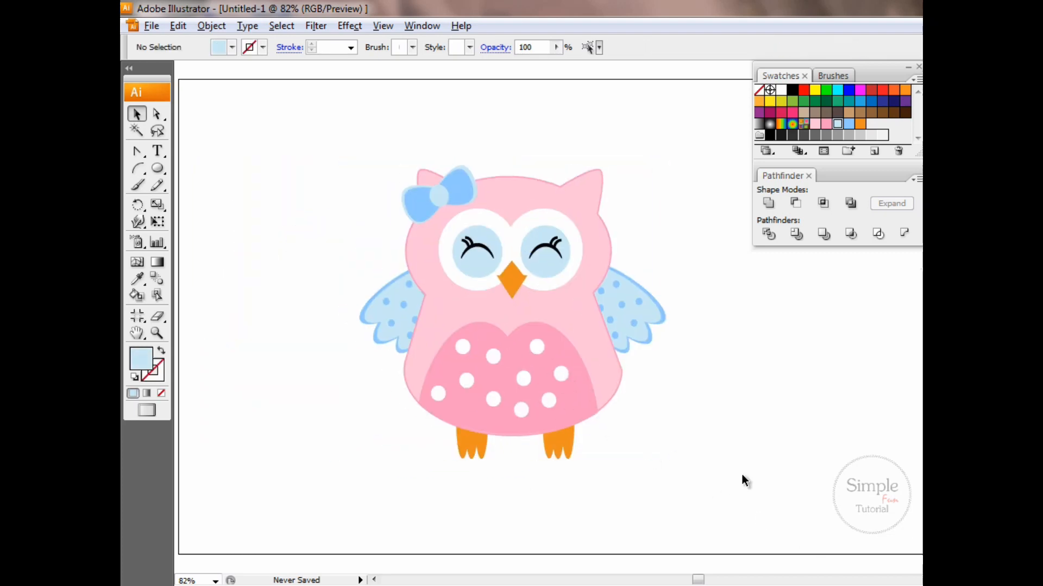